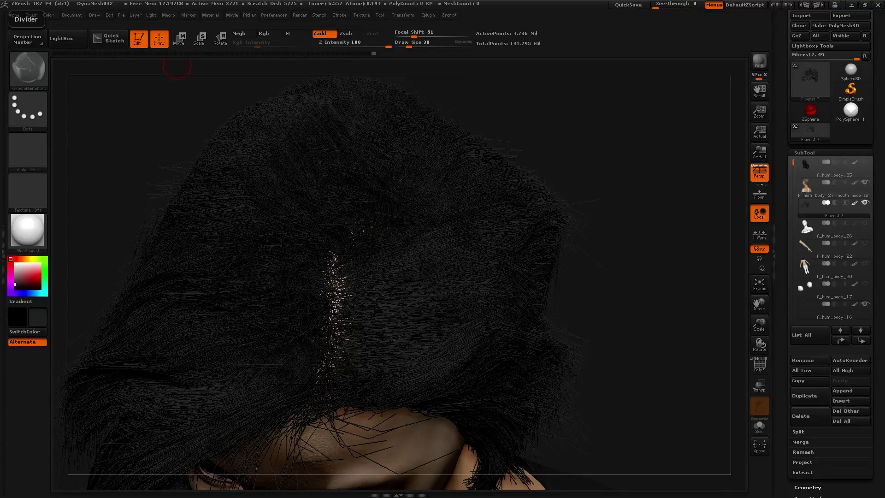
# Step: Enlarge the groom brush to a draw size of 54 and comb the stray fibers at the forehead hairline sideways
pyautogui.moveTo(638, 289); pyautogui.dragTo(640, 200)
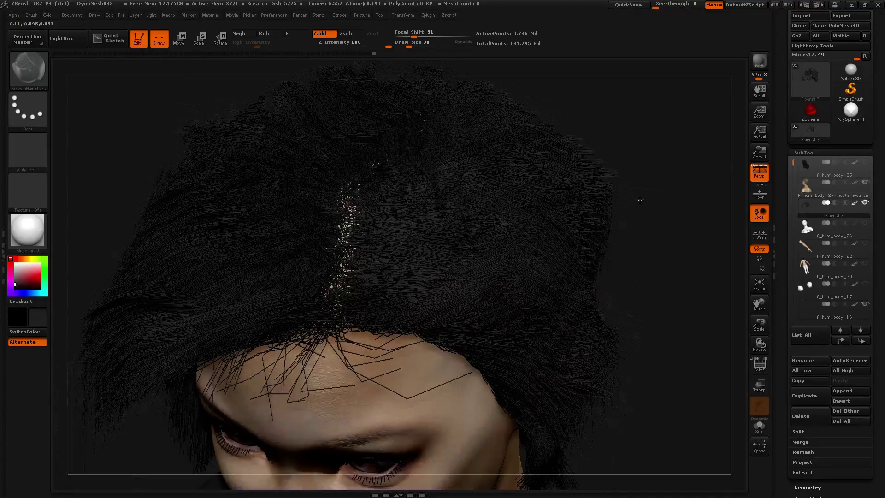
pyautogui.moveTo(663, 316)
pyautogui.keyDown('alt'); pyautogui.mouseDown()
pyautogui.moveTo(668, 241)
pyautogui.moveTo(658, 207)
pyautogui.moveTo(661, 242)
pyautogui.mouseUp(); pyautogui.keyUp('alt')
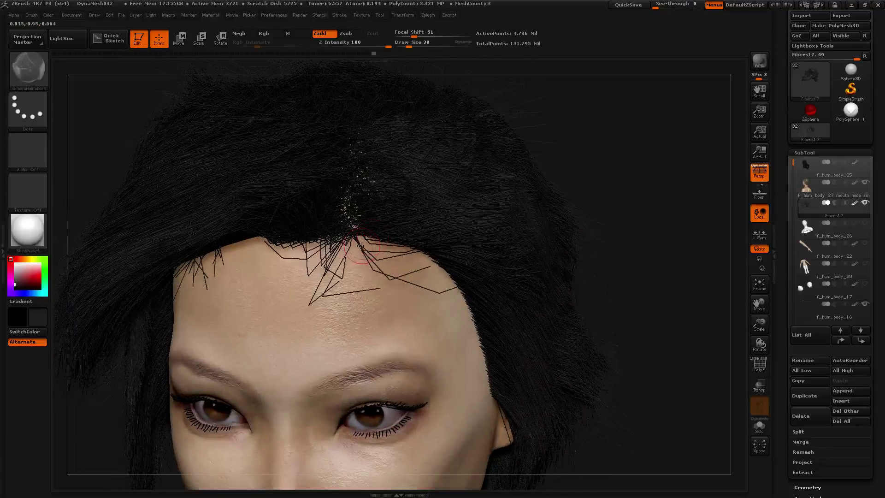
pyautogui.moveTo(360, 246); pyautogui.dragTo(374, 252)
pyautogui.press(']')
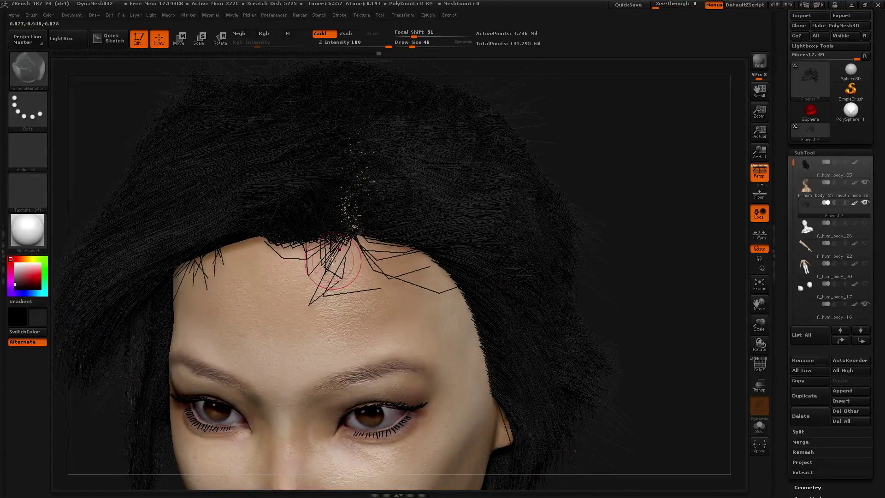
pyautogui.press(']')
pyautogui.moveTo(332, 260)
pyautogui.mouseDown()
pyautogui.moveTo(267, 288)
pyautogui.moveTo(291, 279)
pyautogui.moveTo(224, 281)
pyautogui.mouseUp()
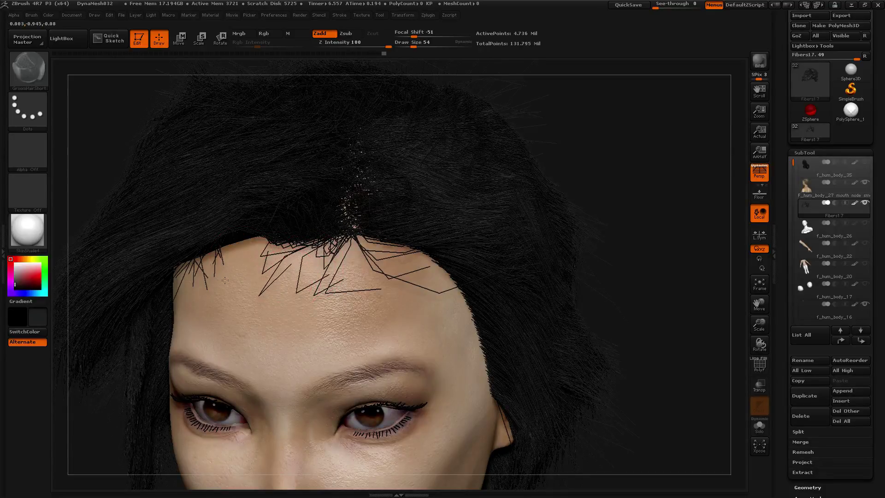
pyautogui.moveTo(612, 208)
pyautogui.mouseDown()
pyautogui.moveTo(608, 192)
pyautogui.moveTo(549, 210)
pyautogui.moveTo(556, 198)
pyautogui.mouseUp()
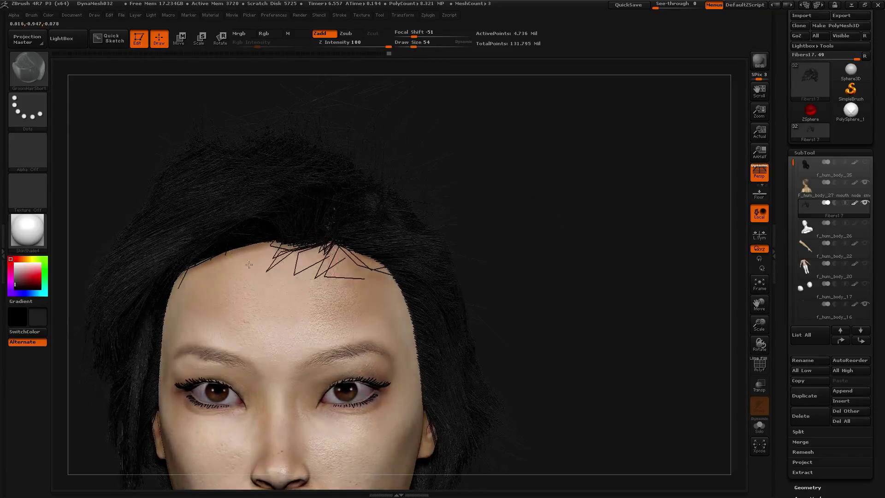
# Step: Set the draw size to 86 and comb the hair around the ear in side view, undoing the last stroke
pyautogui.moveTo(486, 198)
pyautogui.mouseDown()
pyautogui.moveTo(567, 203)
pyautogui.moveTo(563, 165)
pyautogui.moveTo(541, 237)
pyautogui.moveTo(594, 173)
pyautogui.mouseUp()
pyautogui.press(']')
pyautogui.press(']')
pyautogui.press(']')
pyautogui.press(']')
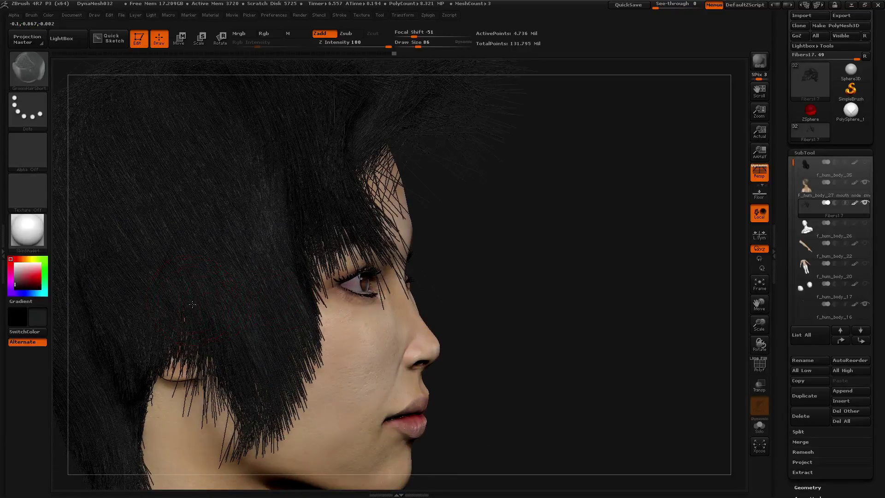
pyautogui.moveTo(208, 351); pyautogui.dragTo(237, 401)
pyautogui.keyDown('alt'); pyautogui.moveTo(460, 305); pyautogui.dragTo(608, 197); pyautogui.keyUp('alt')
pyautogui.hotkey('ctrl', 'z')
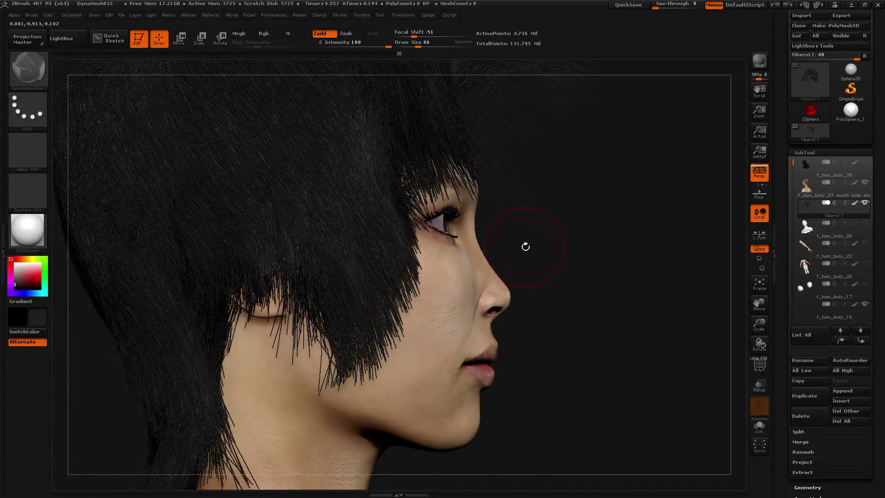
# Step: Comb the hair behind the ear back and down along the side of the neck toward the nape
pyautogui.keyDown('alt'); pyautogui.moveTo(526, 244); pyautogui.dragTo(632, 246); pyautogui.keyUp('alt')
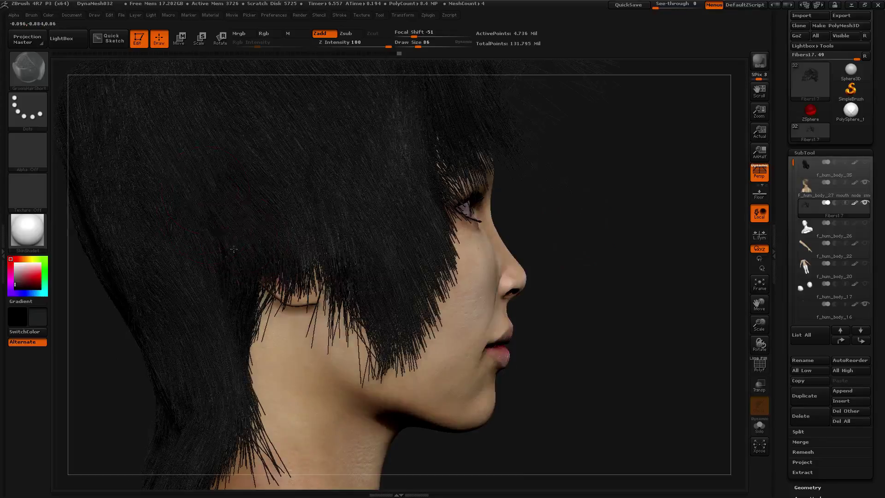
pyautogui.moveTo(255, 372); pyautogui.dragTo(268, 387)
pyautogui.moveTo(588, 267)
pyautogui.keyDown('alt'); pyautogui.mouseDown()
pyautogui.moveTo(579, 223)
pyautogui.moveTo(606, 226)
pyautogui.mouseUp(); pyautogui.keyUp('alt')
pyautogui.moveTo(235, 380); pyautogui.dragTo(238, 426)
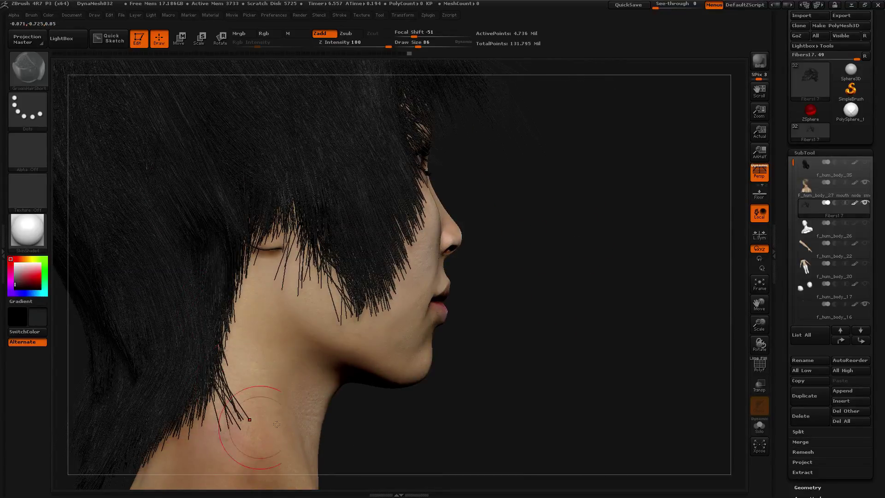
pyautogui.moveTo(480, 392)
pyautogui.keyDown('alt'); pyautogui.mouseDown()
pyautogui.moveTo(480, 330)
pyautogui.moveTo(510, 341)
pyautogui.mouseUp(); pyautogui.keyUp('alt')
pyautogui.moveTo(200, 368); pyautogui.dragTo(229, 330)
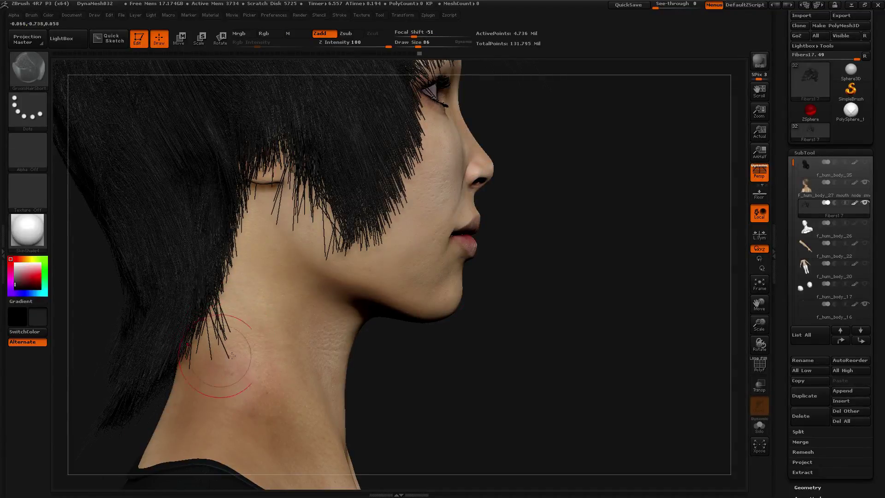
# Step: Groom the hair ends at the side of the nape so they lie down along the neck
pyautogui.moveTo(438, 368); pyautogui.dragTo(497, 326)
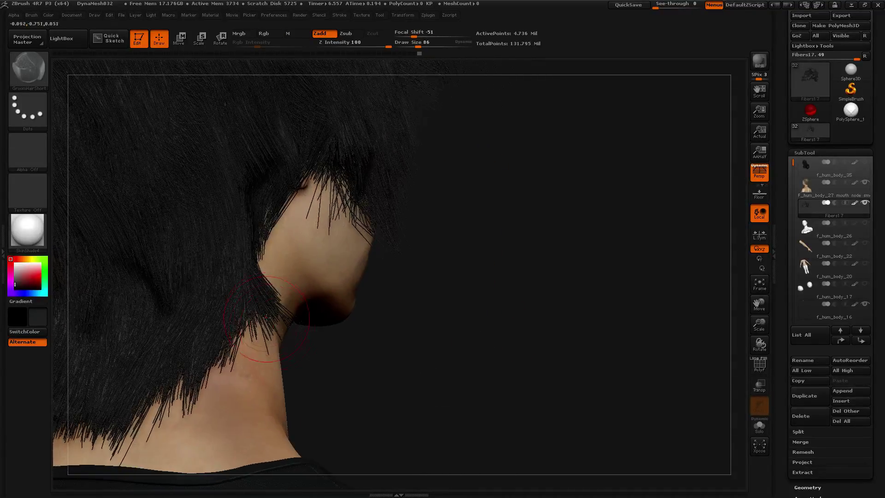
pyautogui.moveTo(266, 318); pyautogui.dragTo(268, 325)
pyautogui.moveTo(386, 337)
pyautogui.mouseDown()
pyautogui.moveTo(401, 332)
pyautogui.moveTo(352, 332)
pyautogui.moveTo(431, 332)
pyautogui.moveTo(326, 302)
pyautogui.moveTo(318, 344)
pyautogui.mouseUp()
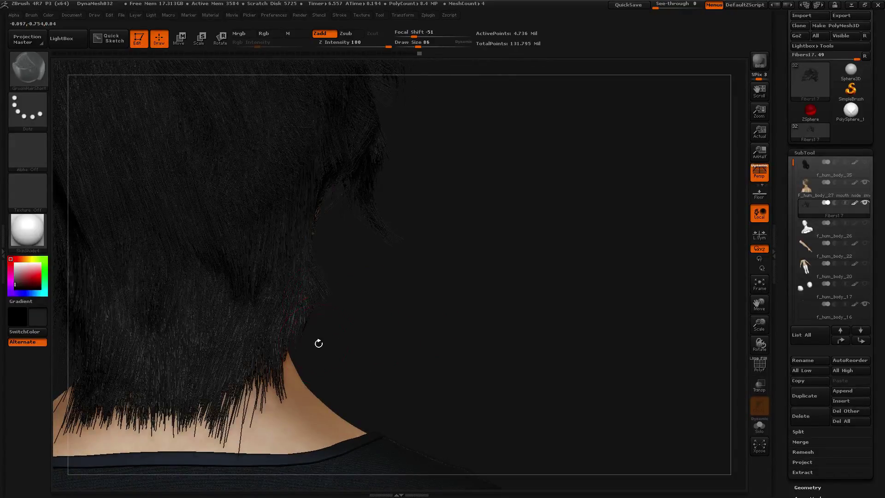
# Step: Change the current color to light grey and comb the fibers on the lower back of the head
pyautogui.moveTo(16, 278); pyautogui.dragTo(6, 271)
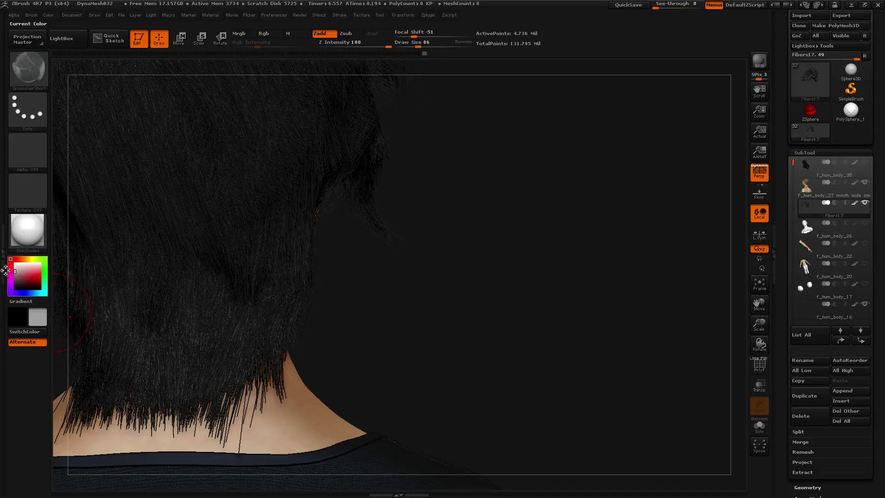
pyautogui.keyDown('alt'); pyautogui.moveTo(412, 273); pyautogui.dragTo(199, 280); pyautogui.keyUp('alt')
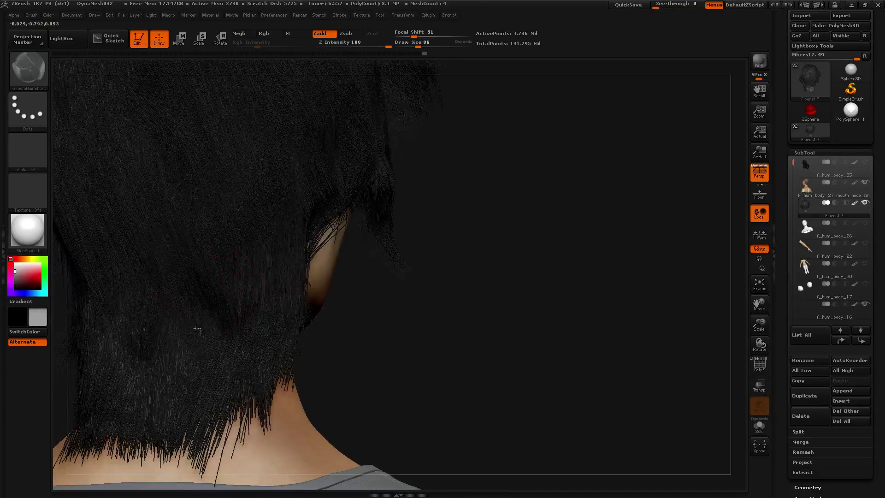
pyautogui.moveTo(197, 328); pyautogui.dragTo(212, 270)
# Step: Shape the rear outline of the hair between the back of the head and the nape with groom strokes
pyautogui.moveTo(377, 305)
pyautogui.keyDown('alt'); pyautogui.mouseDown()
pyautogui.moveTo(371, 330)
pyautogui.moveTo(263, 318)
pyautogui.mouseUp(); pyautogui.keyUp('alt')
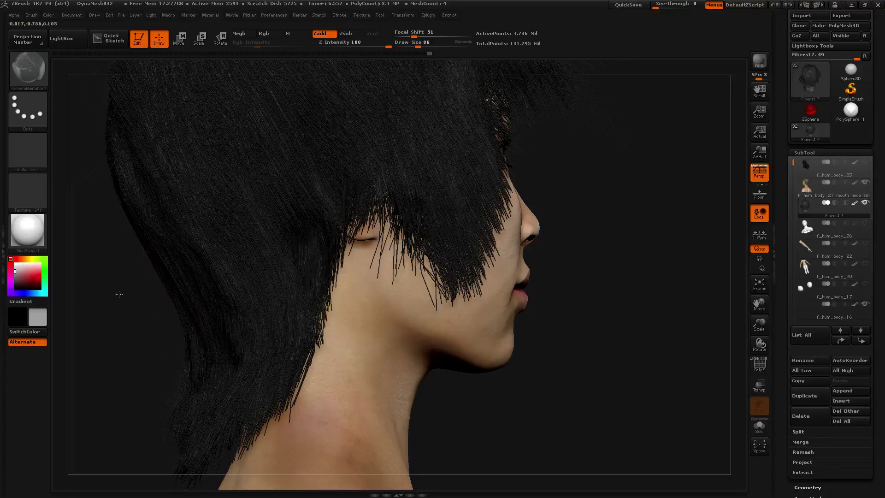
pyautogui.keyDown('alt'); pyautogui.moveTo(119, 293); pyautogui.dragTo(141, 350); pyautogui.keyUp('alt')
pyautogui.moveTo(147, 327); pyautogui.dragTo(120, 318)
pyautogui.keyDown('alt'); pyautogui.moveTo(73, 265); pyautogui.dragTo(72, 270); pyautogui.keyUp('alt')
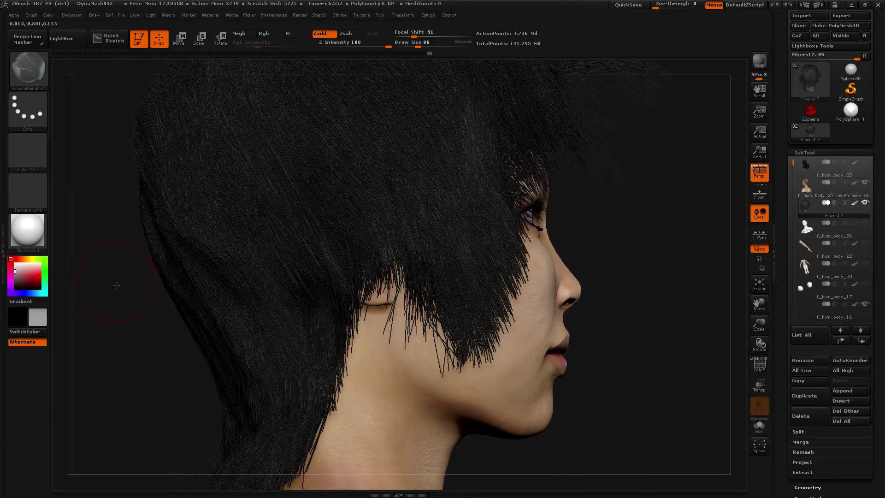
pyautogui.moveTo(194, 350)
pyautogui.keyDown('alt'); pyautogui.mouseDown()
pyautogui.moveTo(147, 338)
pyautogui.moveTo(175, 369)
pyautogui.moveTo(179, 324)
pyautogui.moveTo(212, 239)
pyautogui.mouseUp(); pyautogui.keyUp('alt')
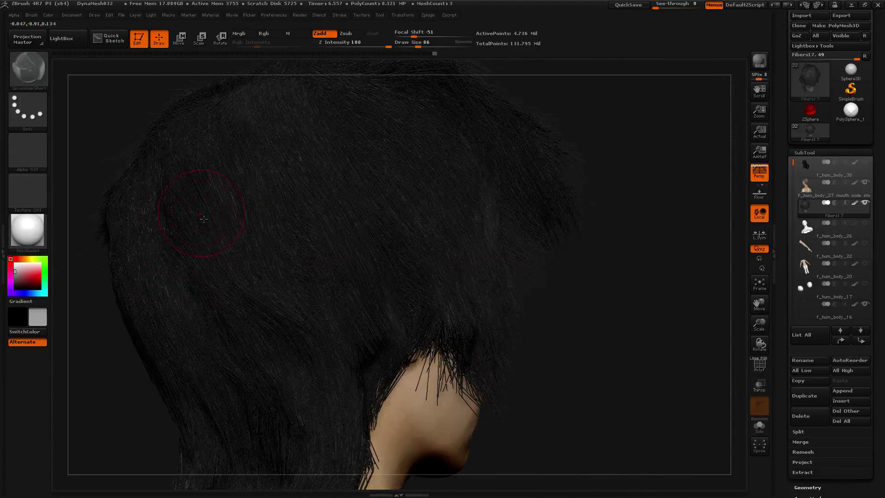
# Step: Comb the hair behind the ear downward, undoing the first stroke and grooming the area again
pyautogui.moveTo(255, 283); pyautogui.dragTo(275, 324)
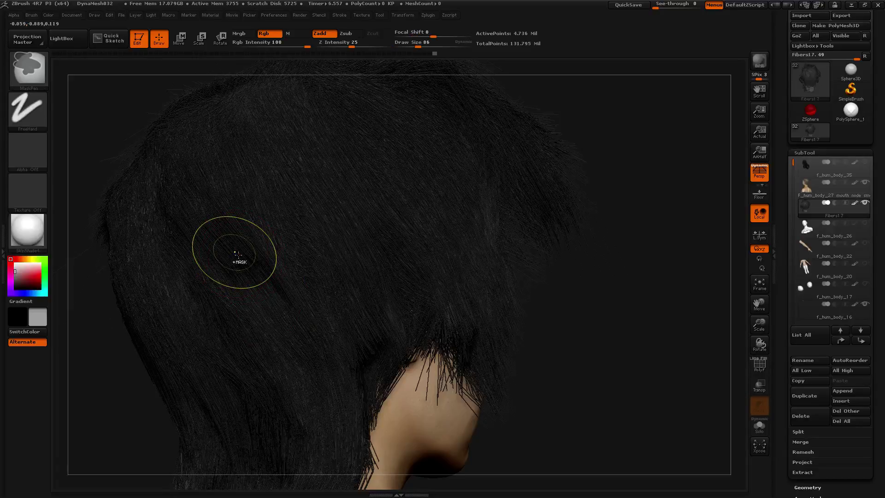
pyautogui.hotkey('ctrl', 'z')
pyautogui.moveTo(242, 258); pyautogui.dragTo(259, 283)
# Step: Comb the hair on the upper side of the head and the temple downward in long strokes
pyautogui.moveTo(575, 306); pyautogui.dragTo(613, 309)
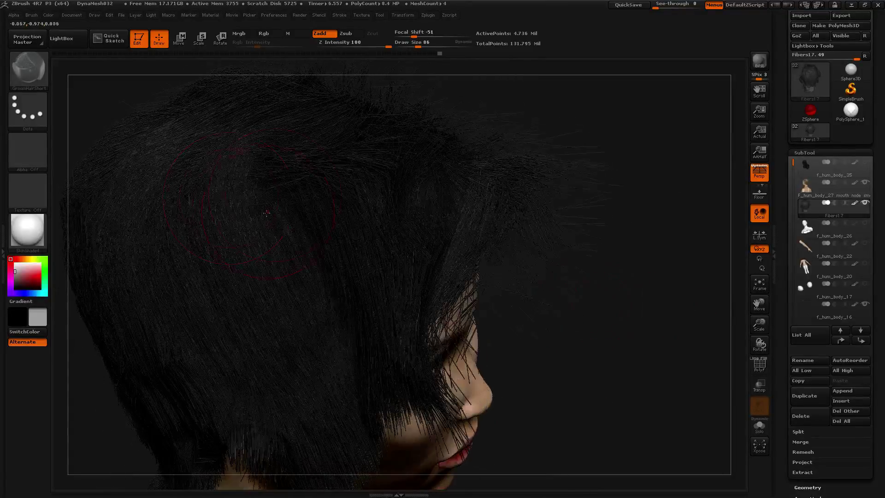
pyautogui.moveTo(302, 147); pyautogui.dragTo(291, 263)
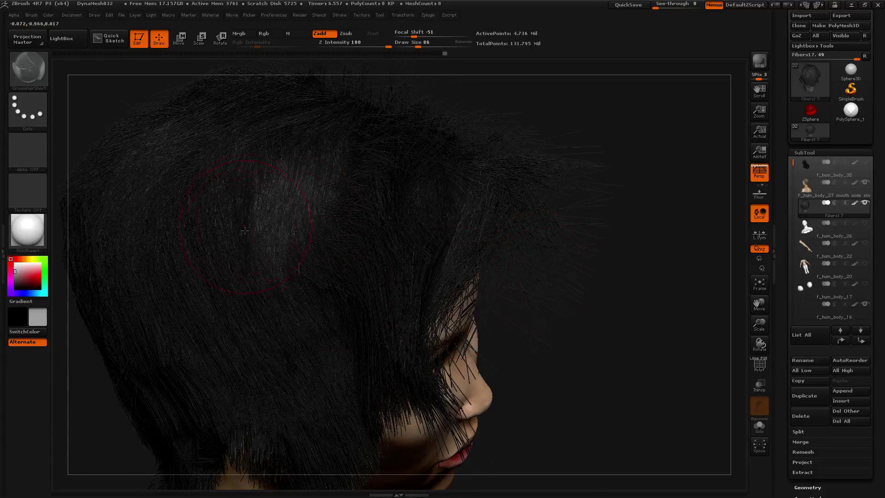
pyautogui.moveTo(260, 176); pyautogui.dragTo(249, 249)
pyautogui.moveTo(385, 187); pyautogui.dragTo(410, 319)
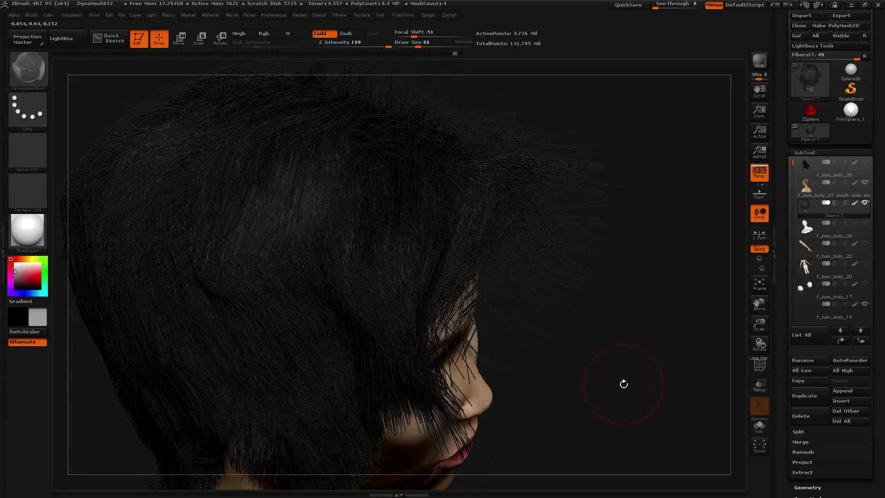
# Step: Blend the hair above and behind the ear by combing it down and toward the back of the head
pyautogui.moveTo(624, 383); pyautogui.dragTo(659, 346)
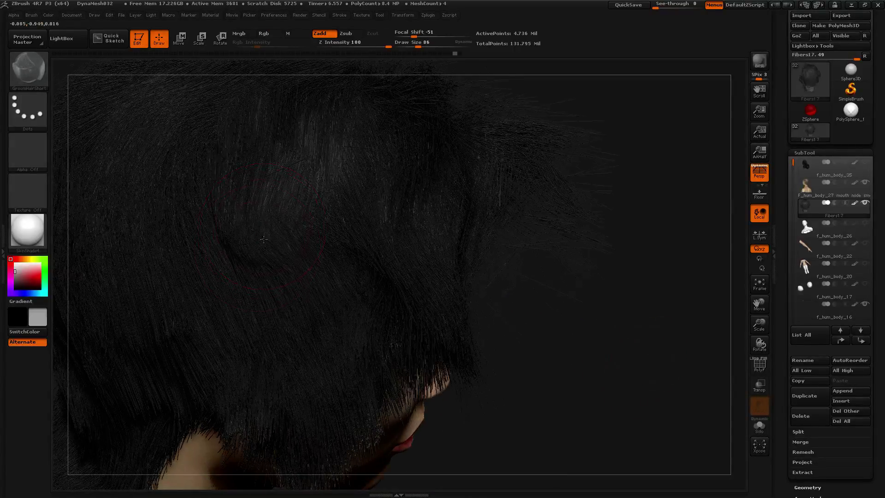
pyautogui.moveTo(265, 240); pyautogui.dragTo(217, 303)
pyautogui.moveTo(582, 326); pyautogui.dragTo(343, 166)
pyautogui.moveTo(356, 218); pyautogui.dragTo(281, 310)
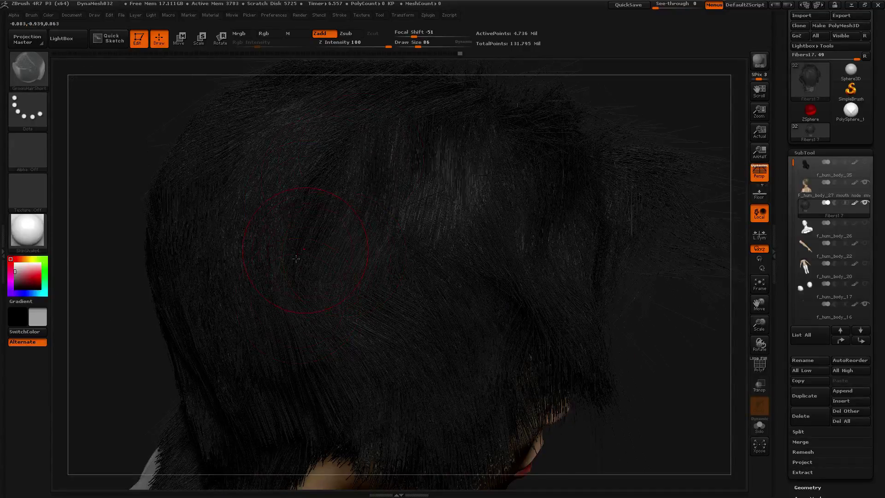
pyautogui.keyDown('alt'); pyautogui.moveTo(670, 399); pyautogui.dragTo(525, 295); pyautogui.keyUp('alt')
pyautogui.moveTo(313, 243); pyautogui.dragTo(336, 193)
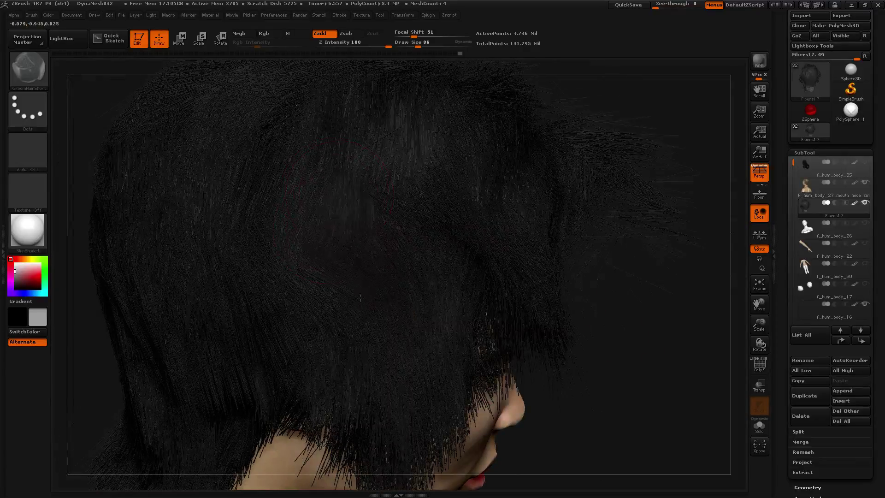
# Step: Try further groom strokes on the hair above and behind the ear, and undo them
pyautogui.moveTo(276, 244); pyautogui.dragTo(227, 309)
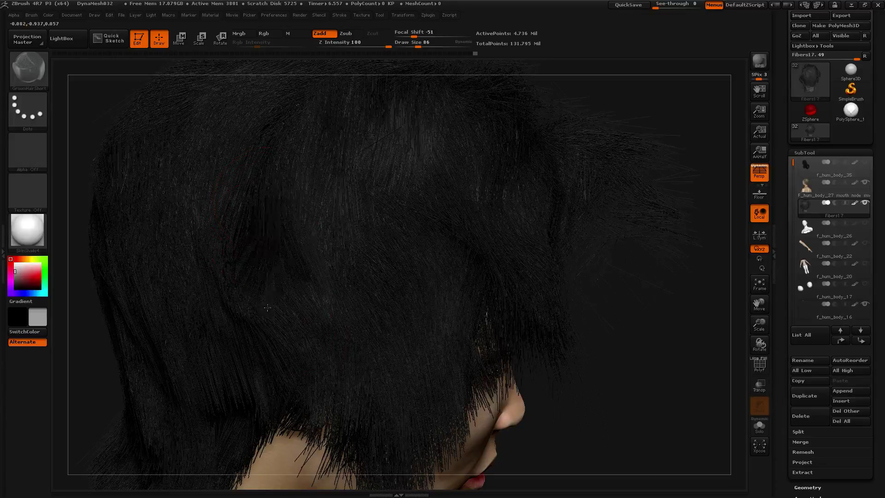
pyautogui.hotkey('ctrl', 'z')
pyautogui.moveTo(637, 356)
pyautogui.mouseDown()
pyautogui.moveTo(323, 295)
pyautogui.moveTo(192, 255)
pyautogui.moveTo(170, 287)
pyautogui.moveTo(149, 275)
pyautogui.moveTo(194, 281)
pyautogui.mouseUp()
pyautogui.hotkey('ctrl', 'z')
pyautogui.hotkey('ctrl', 'z')
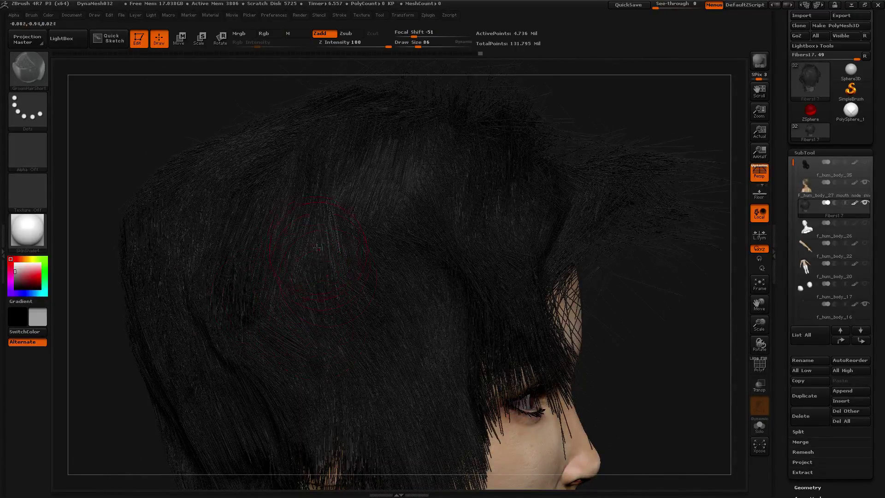
# Step: Groom the hair protruding above the forehead and temple so it follows the side of the head
pyautogui.moveTo(674, 335)
pyautogui.mouseDown()
pyautogui.moveTo(580, 296)
pyautogui.moveTo(673, 327)
pyautogui.mouseUp()
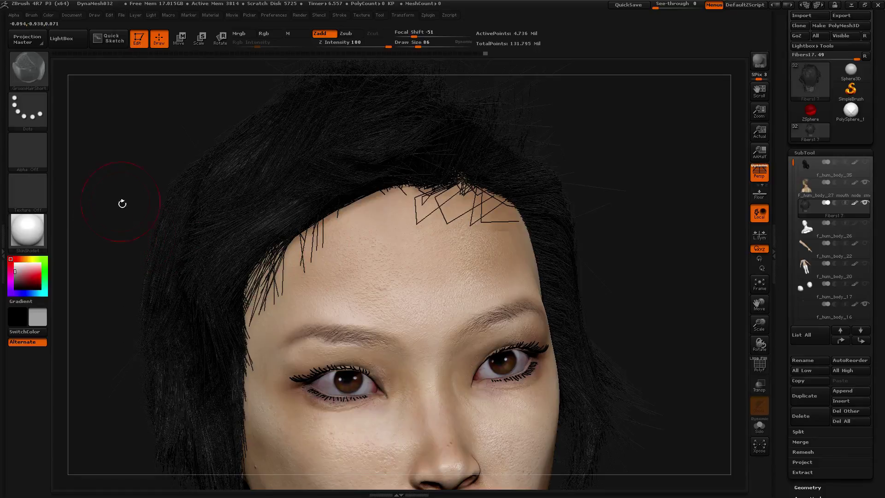
pyautogui.moveTo(122, 203); pyautogui.dragTo(510, 198)
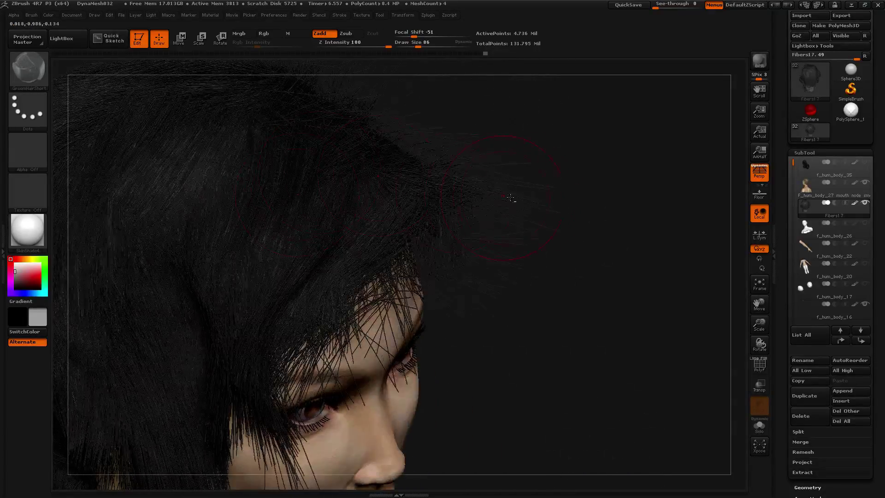
pyautogui.moveTo(577, 279); pyautogui.dragTo(342, 238)
pyautogui.moveTo(450, 213); pyautogui.dragTo(435, 265)
# Step: Reduce the draw size to 34 and comb the hair beside the parting down toward the temple
pyautogui.press('[')
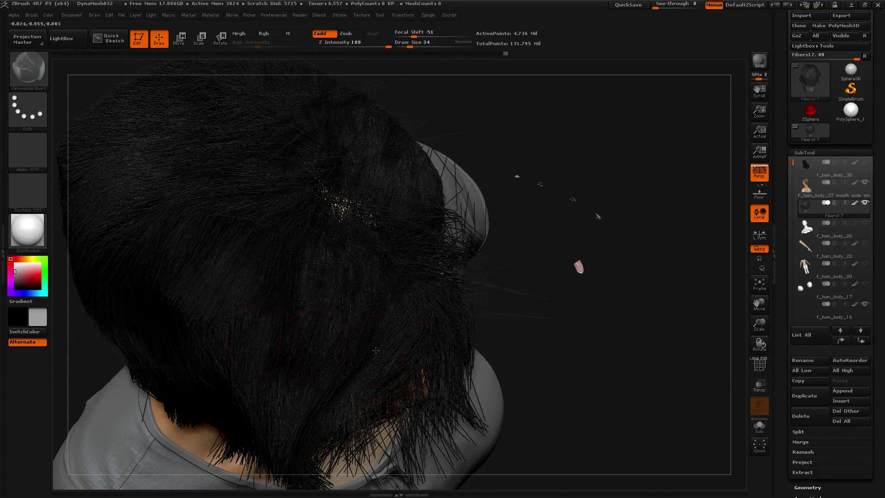
pyautogui.moveTo(593, 356)
pyautogui.mouseDown()
pyautogui.moveTo(610, 358)
pyautogui.moveTo(609, 349)
pyautogui.mouseUp()
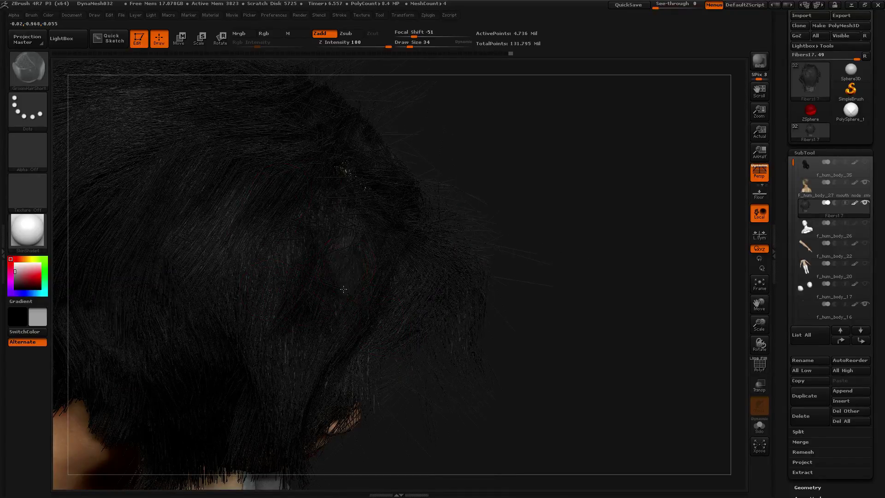
pyautogui.moveTo(290, 326); pyautogui.dragTo(287, 353)
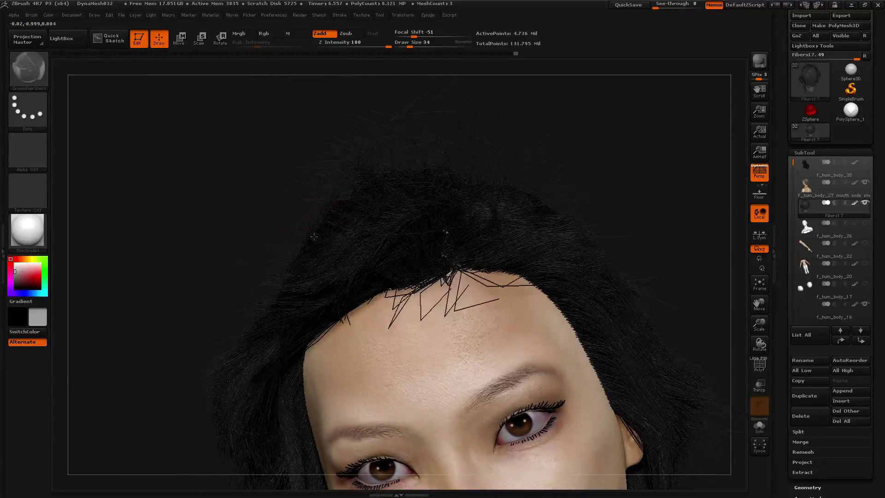
# Step: Set the draw size to 74 and comb the crown hair behind the parting away to the side
pyautogui.moveTo(226, 207); pyautogui.dragTo(153, 175)
pyautogui.press(']')
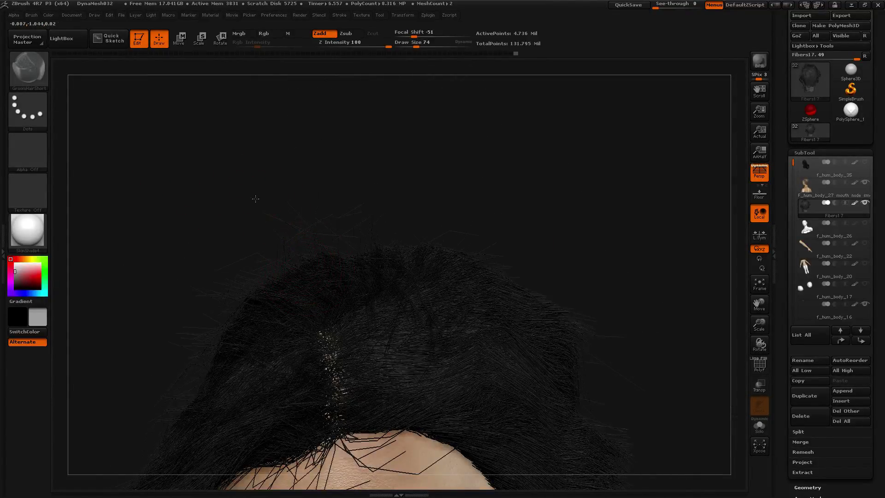
pyautogui.moveTo(256, 198); pyautogui.dragTo(280, 306)
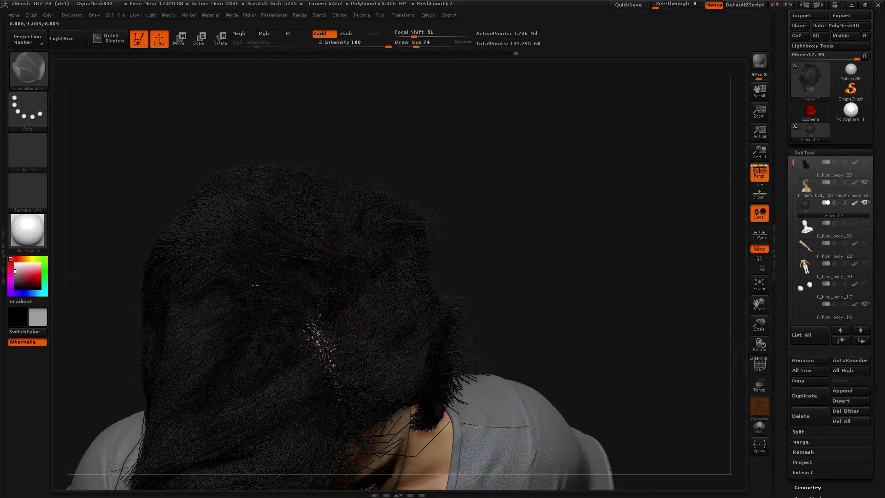
pyautogui.moveTo(303, 248); pyautogui.dragTo(254, 196)
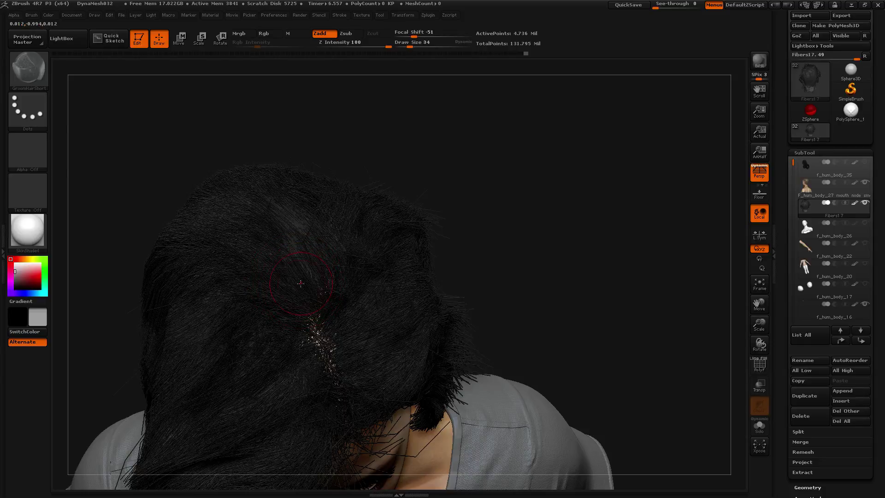
pyautogui.moveTo(261, 277); pyautogui.dragTo(219, 283)
# Step: Reduce the draw size to 22 and comb the hair beside the crown aside to extend the parting farther back
pyautogui.moveTo(463, 163); pyautogui.dragTo(454, 144)
pyautogui.press('[')
pyautogui.press('[')
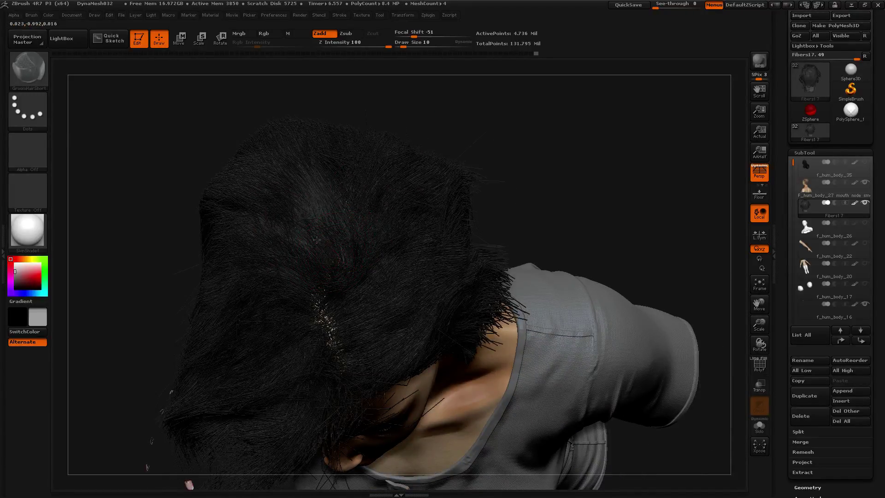
pyautogui.moveTo(345, 247); pyautogui.dragTo(412, 241)
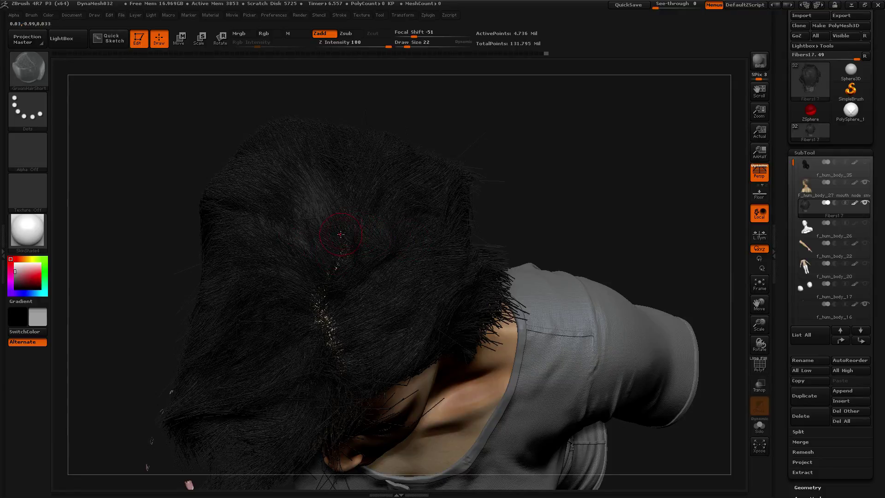
pyautogui.moveTo(346, 233); pyautogui.dragTo(406, 242)
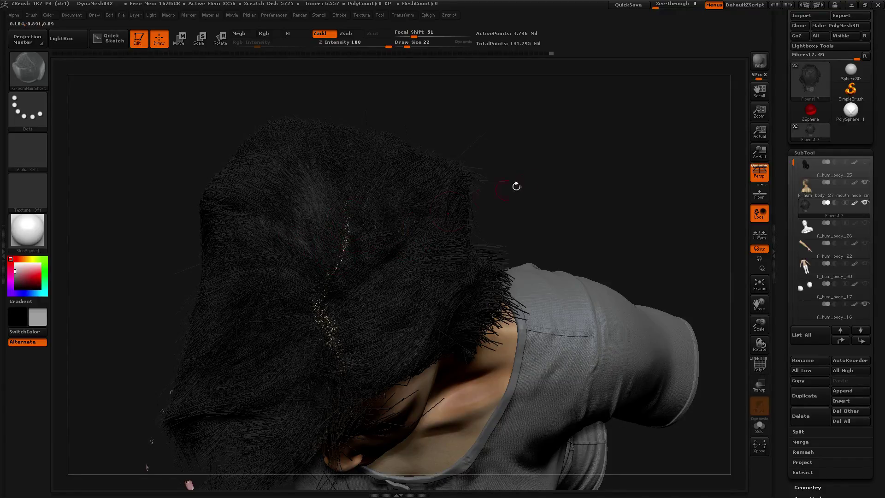
pyautogui.moveTo(513, 186); pyautogui.dragTo(319, 259)
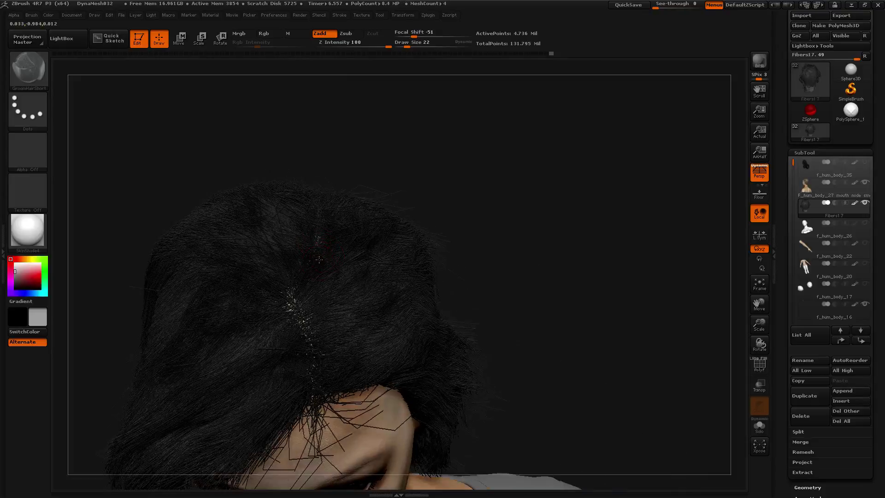
# Step: Set the draw size to 42 and groom the stray fibers along the forehead hairline toward the side
pyautogui.moveTo(410, 224); pyautogui.dragTo(309, 217)
pyautogui.press(']')
pyautogui.press(']')
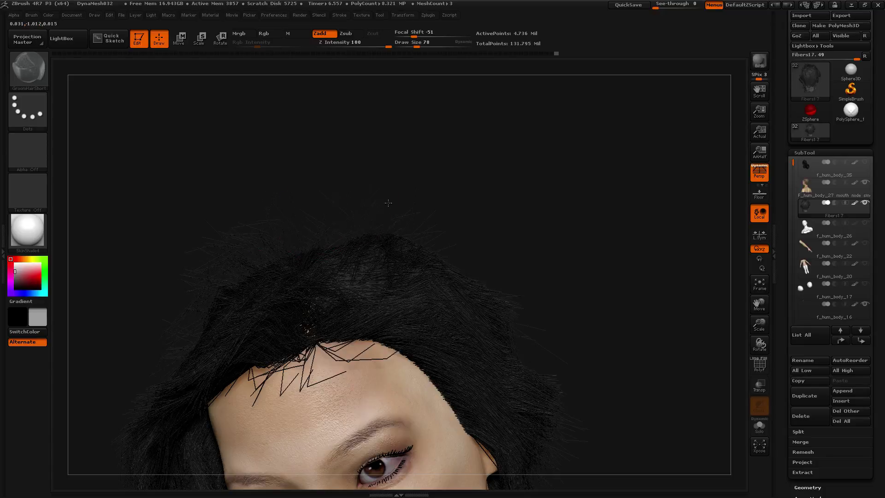
pyautogui.moveTo(441, 213)
pyautogui.mouseDown()
pyautogui.moveTo(392, 259)
pyautogui.moveTo(474, 239)
pyautogui.moveTo(472, 185)
pyautogui.moveTo(417, 185)
pyautogui.moveTo(432, 187)
pyautogui.mouseUp()
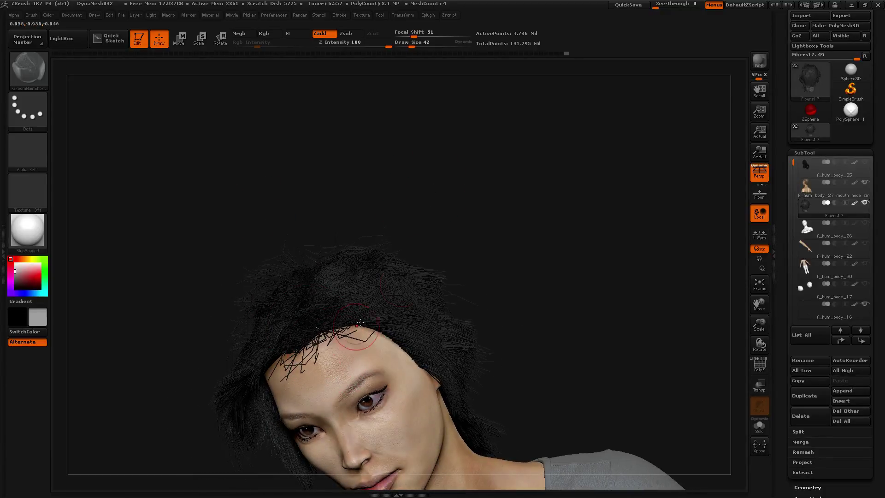
pyautogui.moveTo(481, 237)
pyautogui.mouseDown()
pyautogui.moveTo(500, 203)
pyautogui.moveTo(466, 238)
pyautogui.mouseUp()
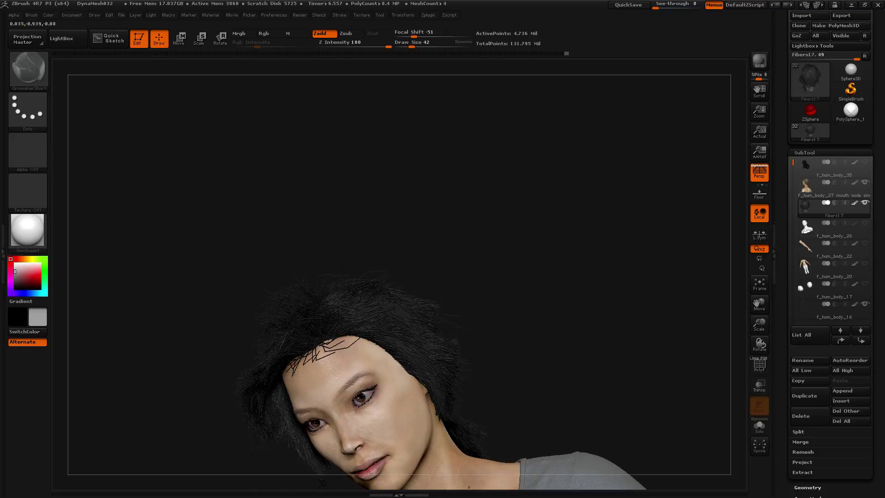
pyautogui.moveTo(331, 356); pyautogui.dragTo(339, 354)
pyautogui.moveTo(449, 249)
pyautogui.mouseDown()
pyautogui.moveTo(466, 263)
pyautogui.moveTo(475, 258)
pyautogui.mouseUp()
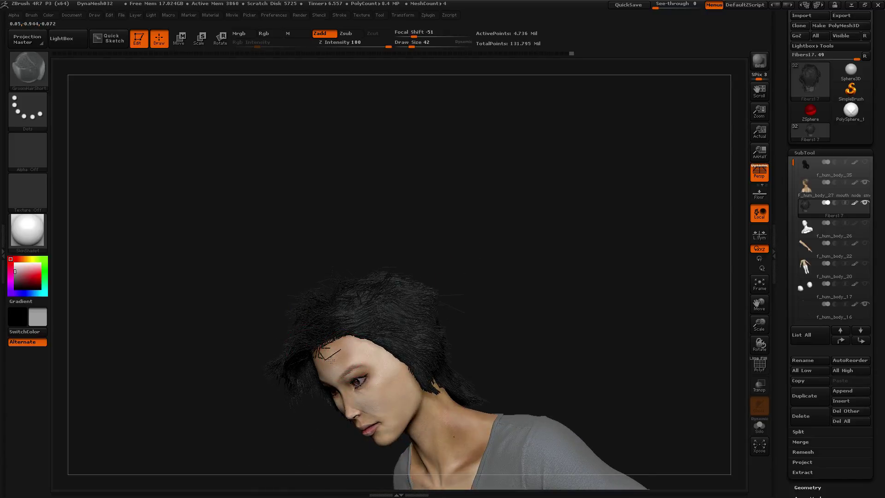
pyautogui.moveTo(296, 367); pyautogui.dragTo(488, 269)
pyautogui.moveTo(759, 324); pyautogui.dragTo(770, 392)
pyautogui.moveTo(600, 228)
pyautogui.mouseDown()
pyautogui.moveTo(507, 267)
pyautogui.moveTo(350, 295)
pyautogui.mouseUp()
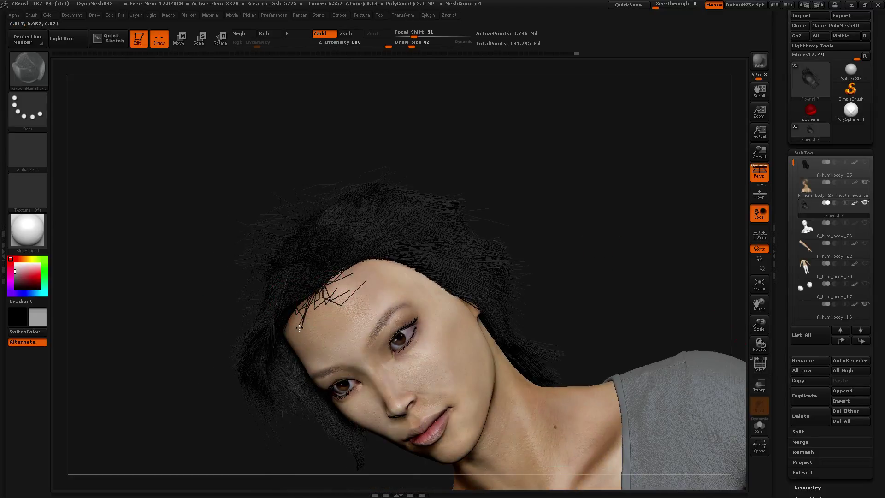
# Step: Reduce the draw size to 34 and comb the hair above the temple and the protruding front hair downward
pyautogui.moveTo(168, 279); pyautogui.dragTo(303, 315)
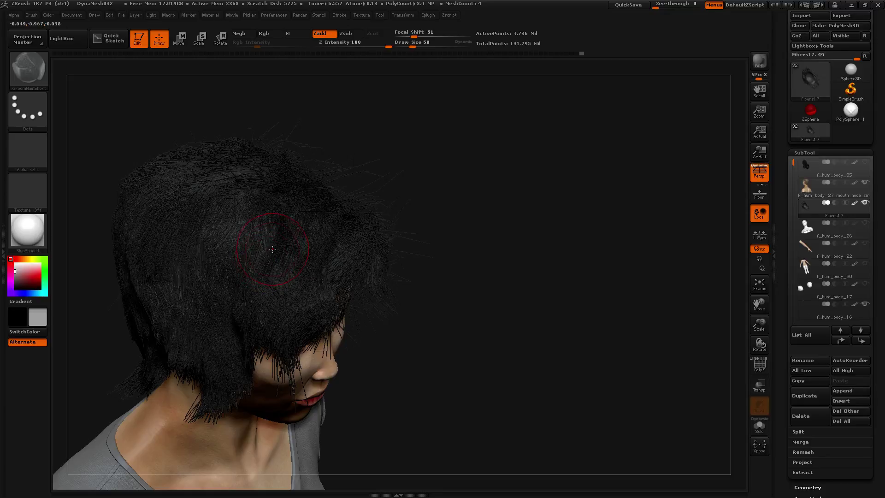
pyautogui.press('[')
pyautogui.moveTo(271, 235)
pyautogui.mouseDown()
pyautogui.moveTo(258, 282)
pyautogui.moveTo(281, 261)
pyautogui.mouseUp()
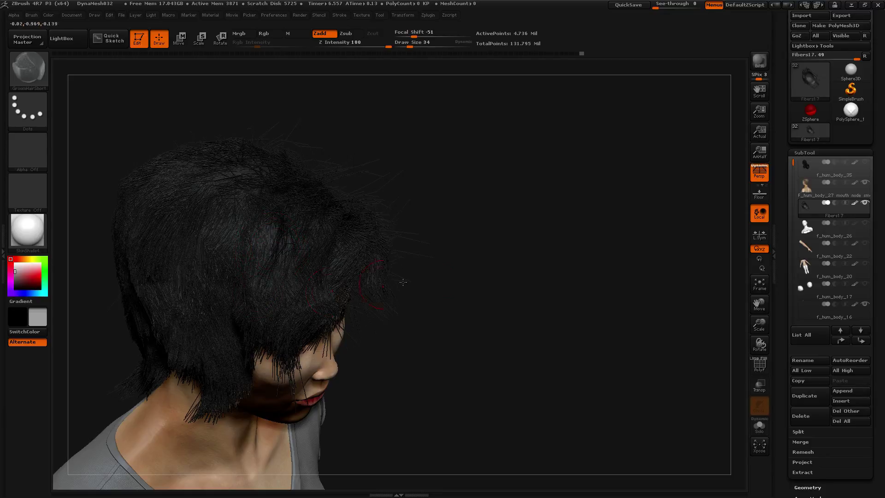
pyautogui.moveTo(431, 276); pyautogui.dragTo(491, 269)
pyautogui.moveTo(344, 282); pyautogui.dragTo(341, 325)
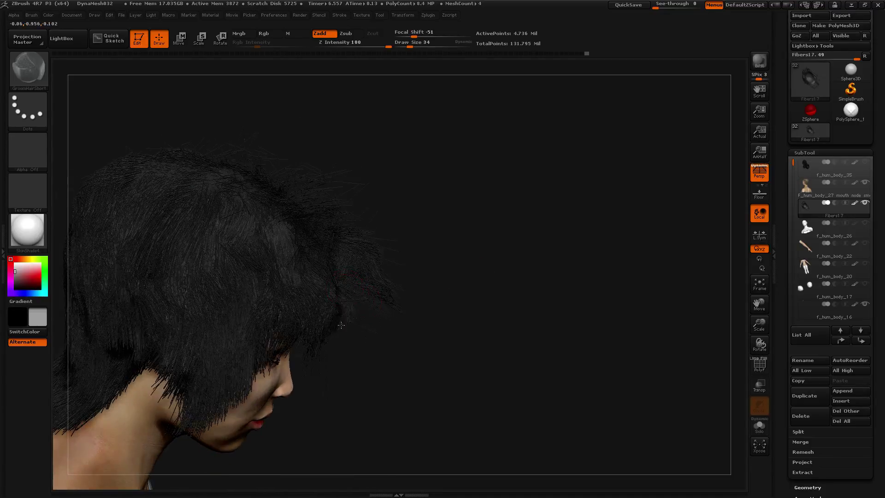
pyautogui.moveTo(440, 318); pyautogui.dragTo(289, 254)
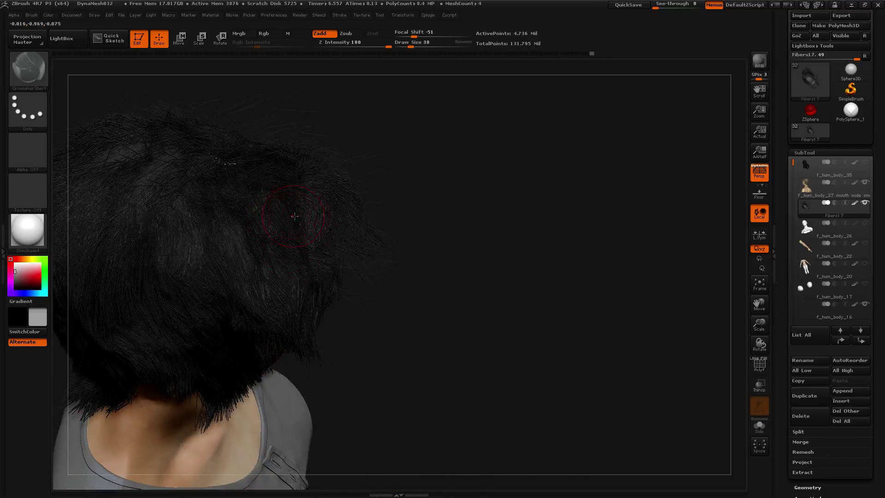
# Step: Set the draw size to 50 and groom the raised hair at the front of the head beside the parting
pyautogui.press(']')
pyautogui.moveTo(318, 185); pyautogui.dragTo(335, 204)
pyautogui.moveTo(350, 247); pyautogui.dragTo(337, 223)
pyautogui.moveTo(416, 287)
pyautogui.mouseDown()
pyautogui.moveTo(527, 206)
pyautogui.moveTo(377, 270)
pyautogui.mouseUp()
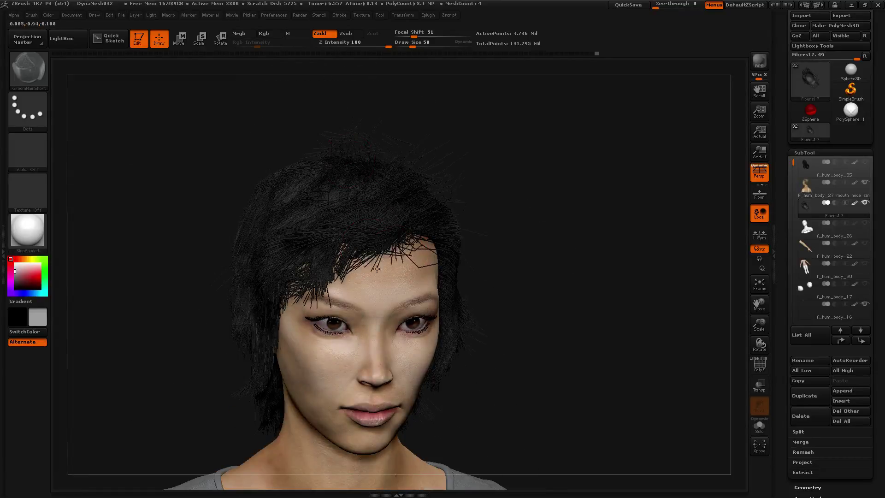
pyautogui.moveTo(540, 223)
pyautogui.mouseDown()
pyautogui.moveTo(365, 274)
pyautogui.moveTo(347, 288)
pyautogui.mouseUp()
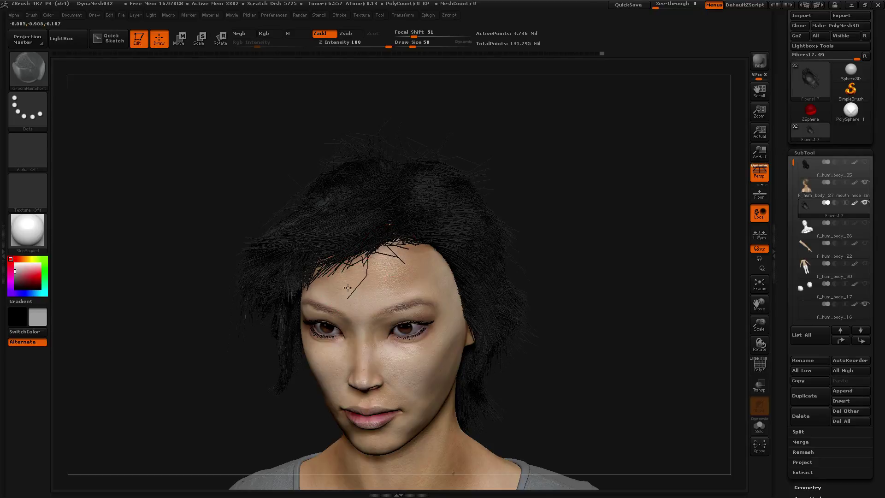
# Step: Undo the last groom stroke and comb the fringe hair down over the forehead
pyautogui.moveTo(181, 237); pyautogui.dragTo(176, 212)
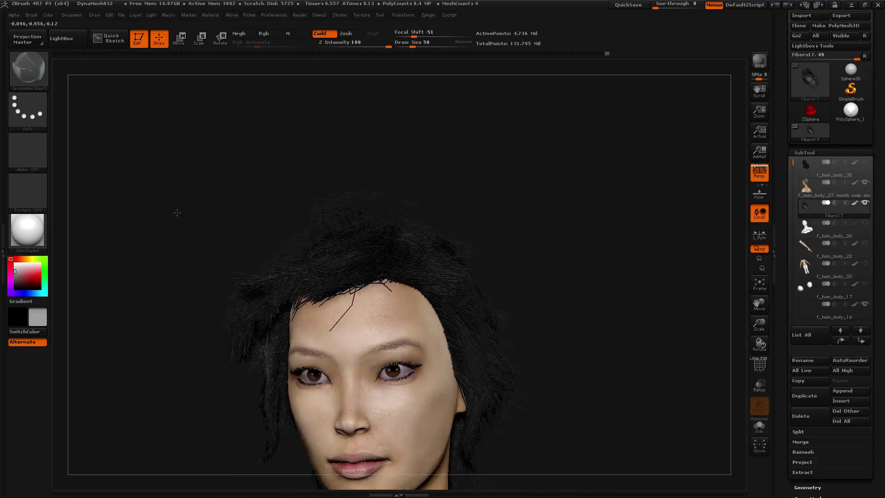
pyautogui.hotkey('ctrl', 'z')
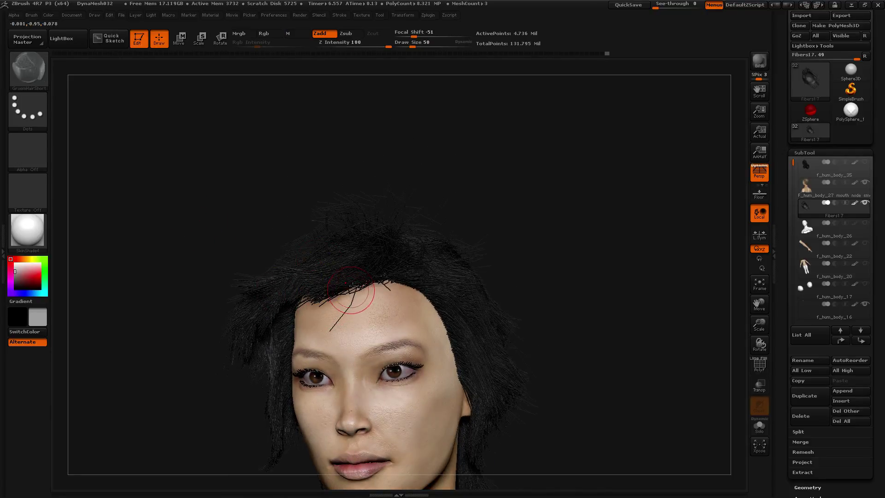
pyautogui.moveTo(318, 272); pyautogui.dragTo(358, 301)
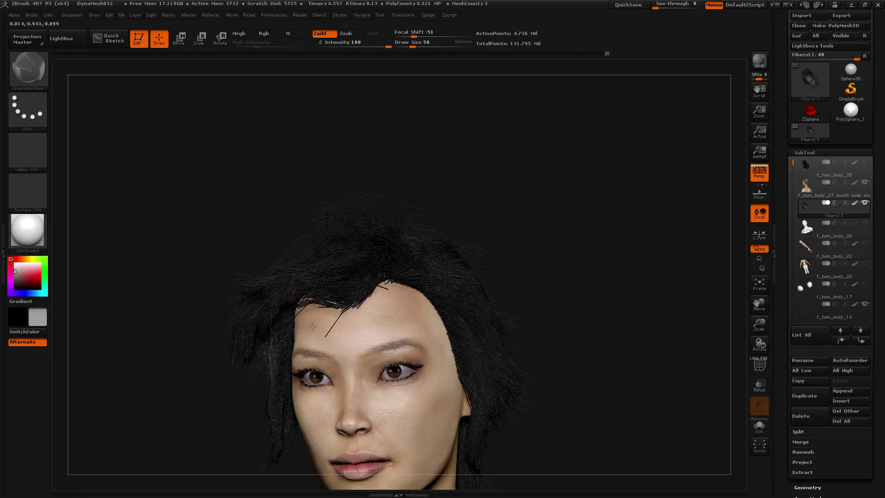
pyautogui.moveTo(272, 201); pyautogui.dragTo(245, 228)
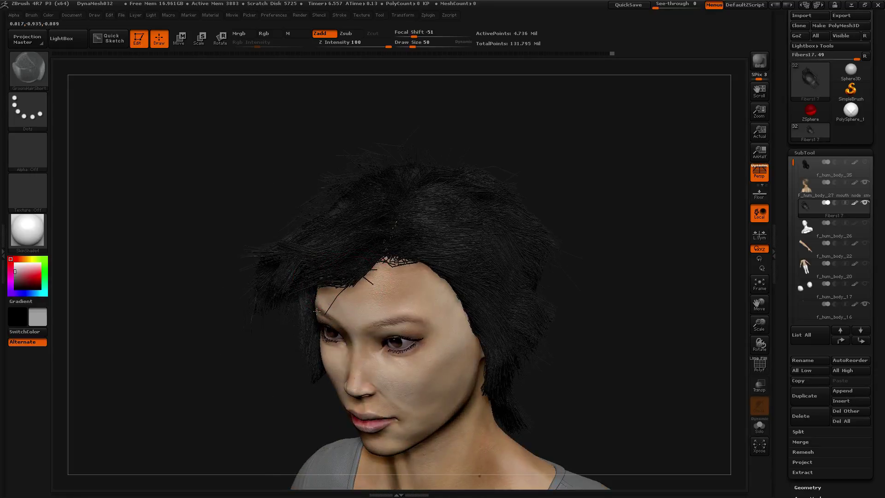
# Step: Comb the fringe down above the brow and sweep the temple hair back toward the ear
pyautogui.moveTo(178, 242); pyautogui.dragTo(539, 259)
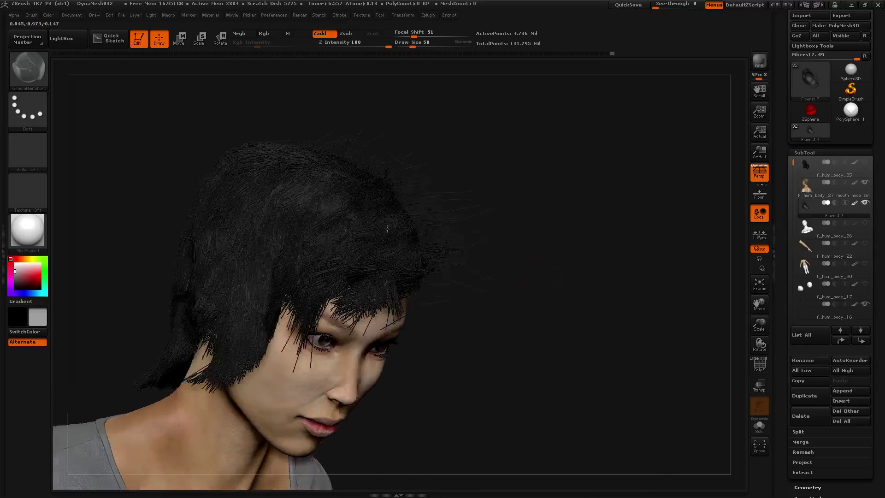
pyautogui.moveTo(387, 228); pyautogui.dragTo(374, 254)
pyautogui.moveTo(310, 306); pyautogui.dragTo(267, 323)
pyautogui.moveTo(484, 297); pyautogui.dragTo(434, 297)
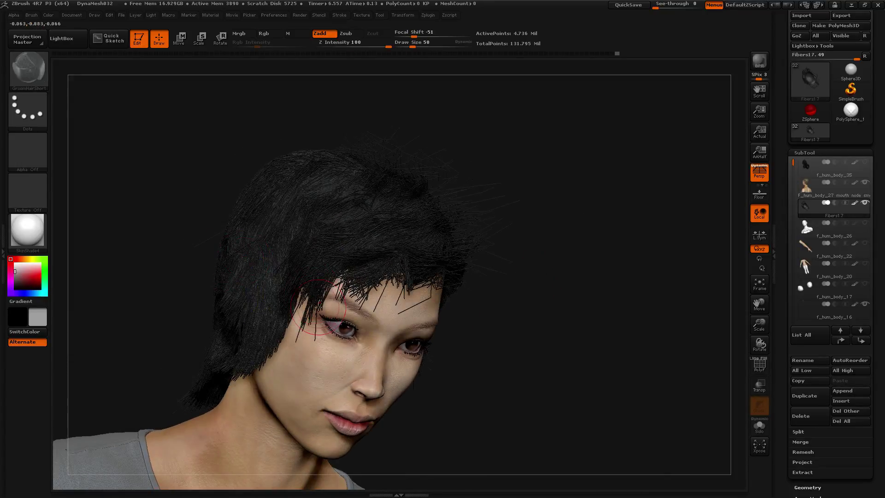
pyautogui.moveTo(170, 282); pyautogui.dragTo(98, 243)
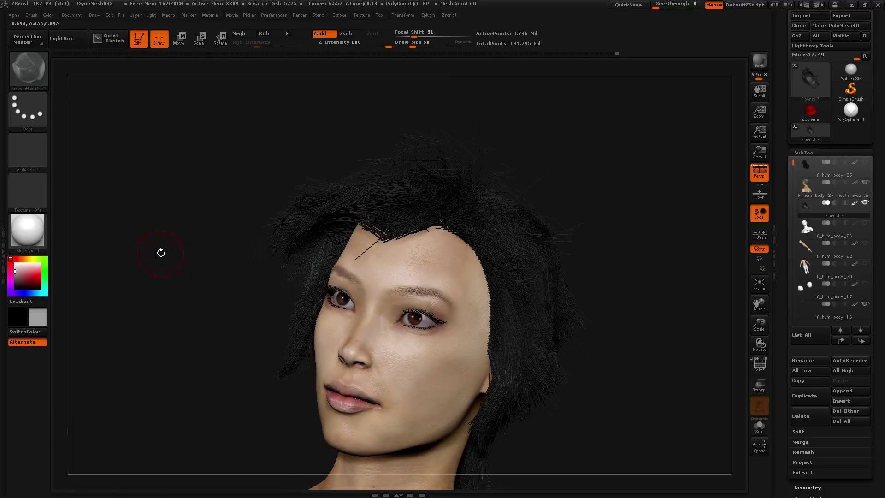
pyautogui.moveTo(160, 252); pyautogui.dragTo(194, 345)
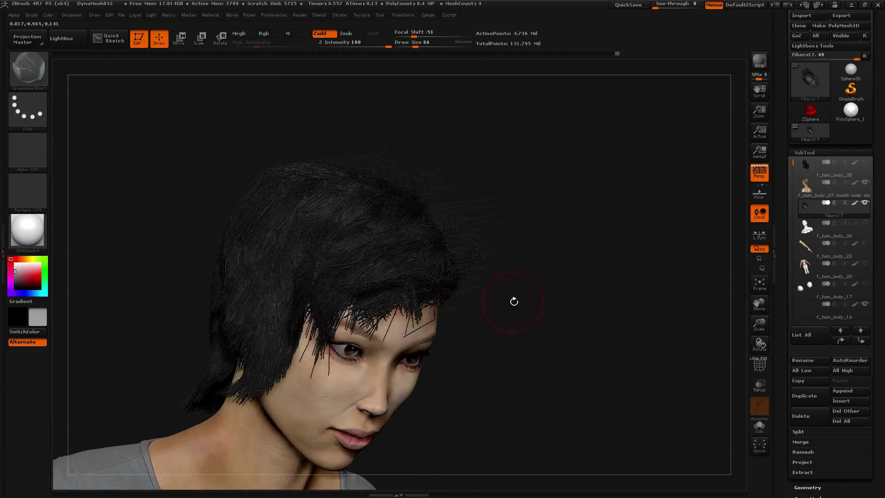
# Step: Set the draw size to 34 and comb the loose fringe fibers beside the parting across the forehead
pyautogui.moveTo(513, 300)
pyautogui.mouseDown()
pyautogui.moveTo(511, 325)
pyautogui.moveTo(510, 312)
pyautogui.moveTo(442, 291)
pyautogui.mouseUp()
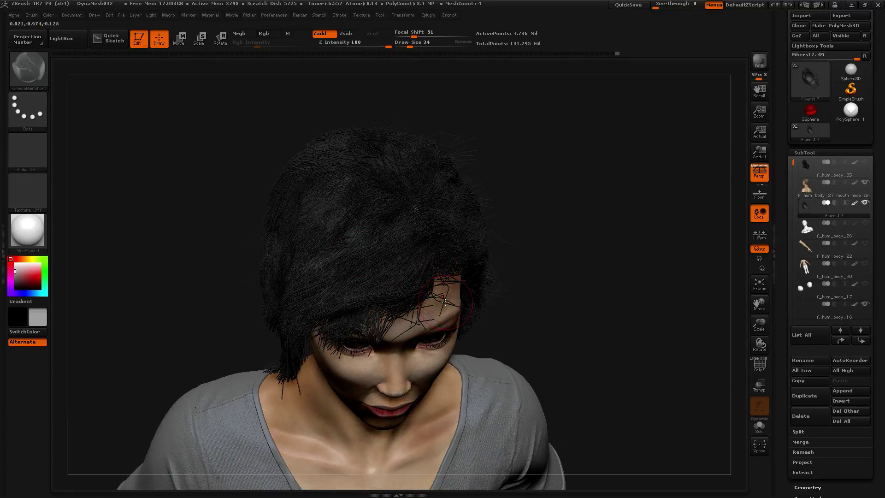
pyautogui.moveTo(533, 319); pyautogui.dragTo(456, 318)
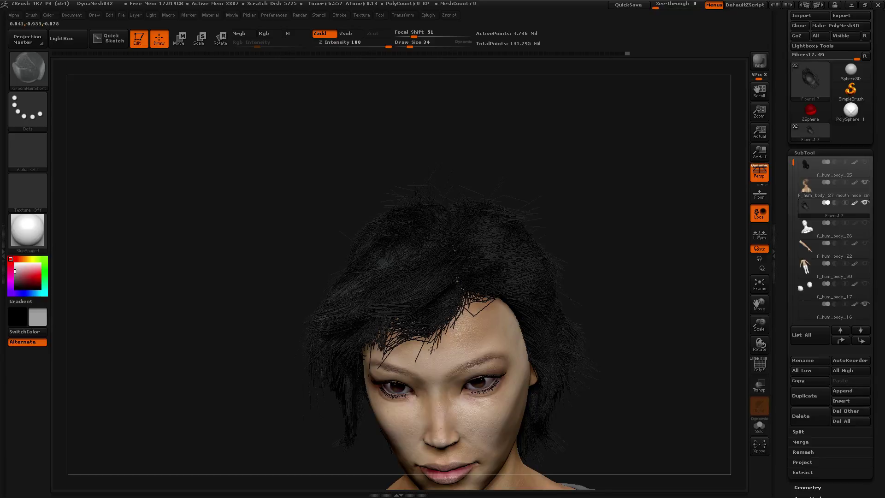
pyautogui.moveTo(457, 279); pyautogui.dragTo(405, 311)
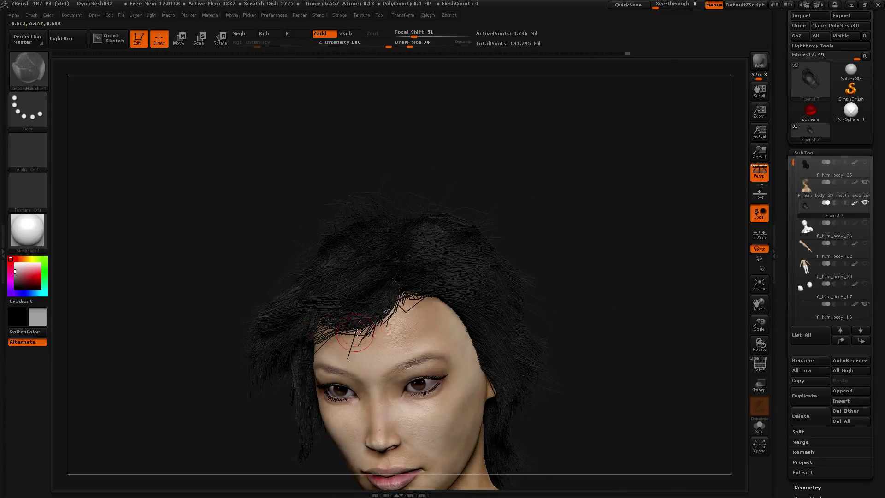
pyautogui.moveTo(240, 281); pyautogui.dragTo(359, 315)
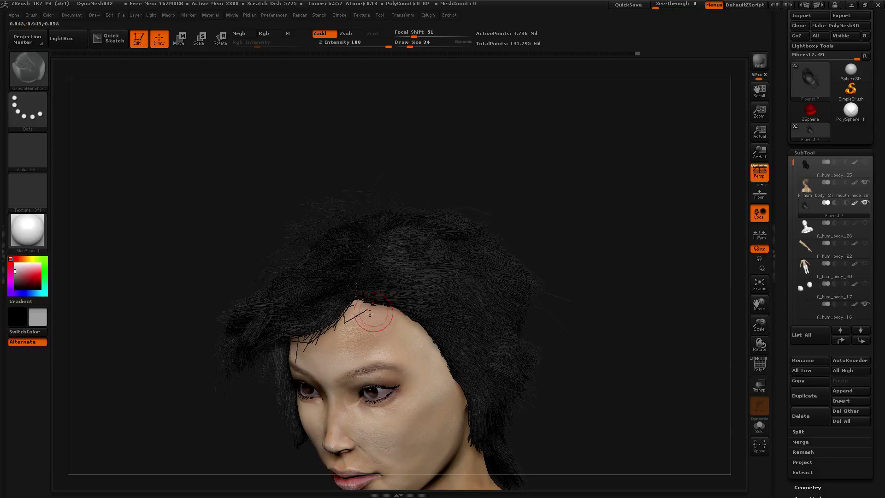
# Step: Smooth the bent fibers sticking out over the forehead at the front end of the parting
pyautogui.press('shift')
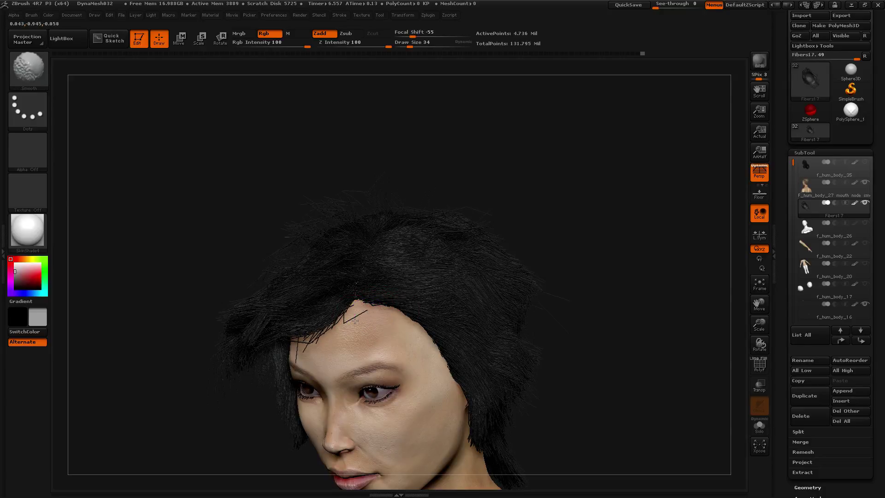
pyautogui.moveTo(484, 199)
pyautogui.mouseDown()
pyautogui.moveTo(343, 200)
pyautogui.moveTo(323, 216)
pyautogui.mouseUp()
pyautogui.moveTo(230, 276)
pyautogui.mouseDown()
pyautogui.moveTo(277, 289)
pyautogui.moveTo(295, 323)
pyautogui.mouseUp()
pyautogui.keyDown('shift'); pyautogui.moveTo(361, 332); pyautogui.dragTo(344, 310); pyautogui.keyUp('shift')
pyautogui.moveTo(188, 263)
pyautogui.mouseDown()
pyautogui.moveTo(491, 209)
pyautogui.moveTo(510, 220)
pyautogui.moveTo(483, 189)
pyautogui.moveTo(456, 211)
pyautogui.moveTo(464, 218)
pyautogui.moveTo(355, 247)
pyautogui.mouseUp()
# Step: Set the draw size to 42 and groom the hair standing up on top of the head beside the parting
pyautogui.press(']')
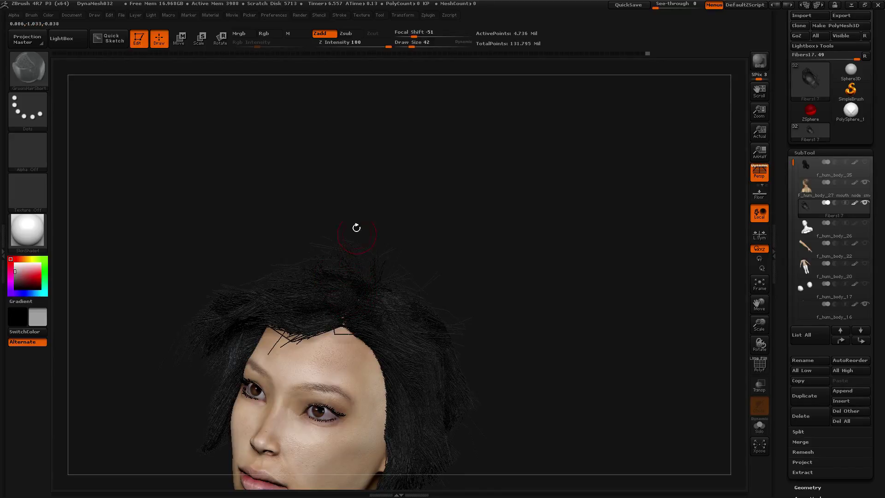
pyautogui.moveTo(356, 228); pyautogui.dragTo(362, 281)
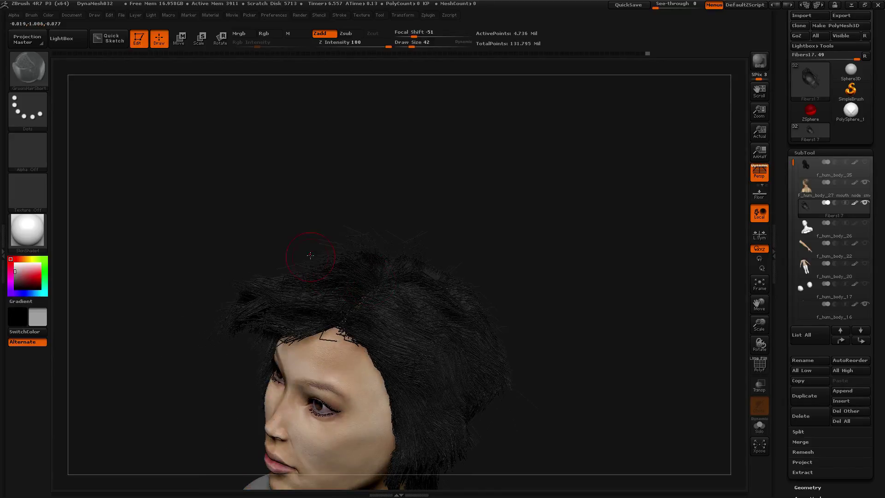
pyautogui.moveTo(350, 187); pyautogui.dragTo(328, 329)
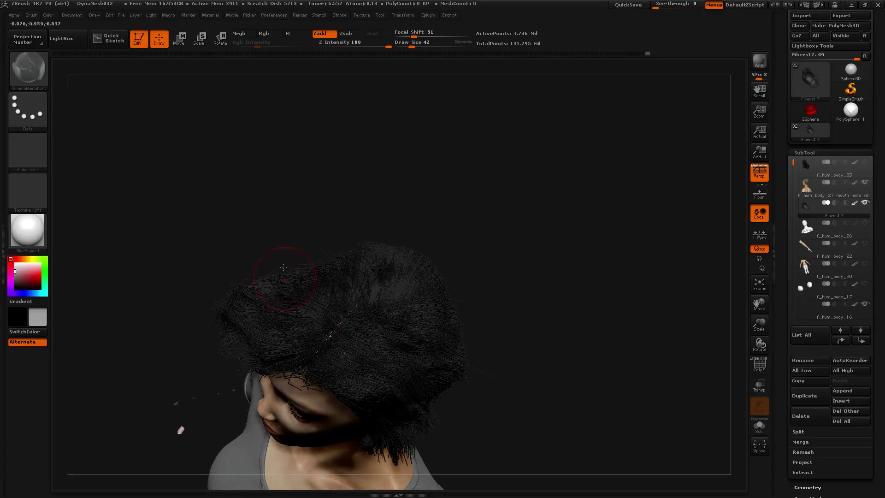
pyautogui.moveTo(180, 427); pyautogui.dragTo(315, 316)
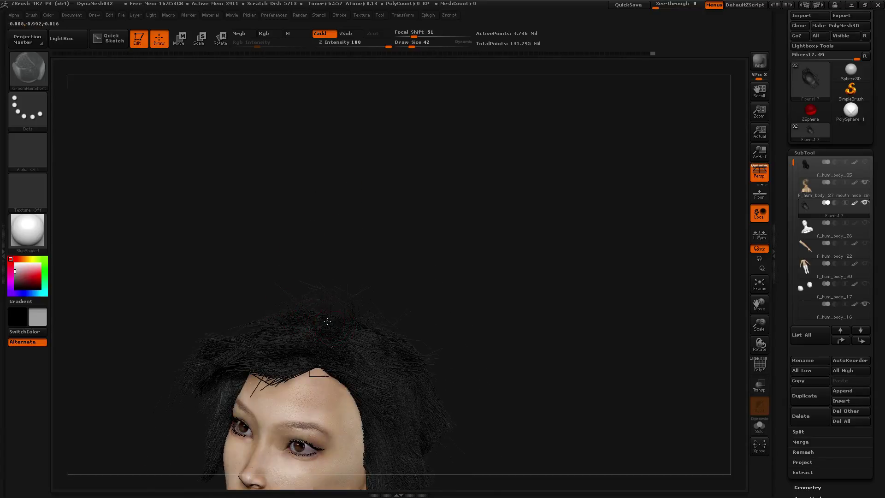
pyautogui.moveTo(395, 246); pyautogui.dragTo(279, 287)
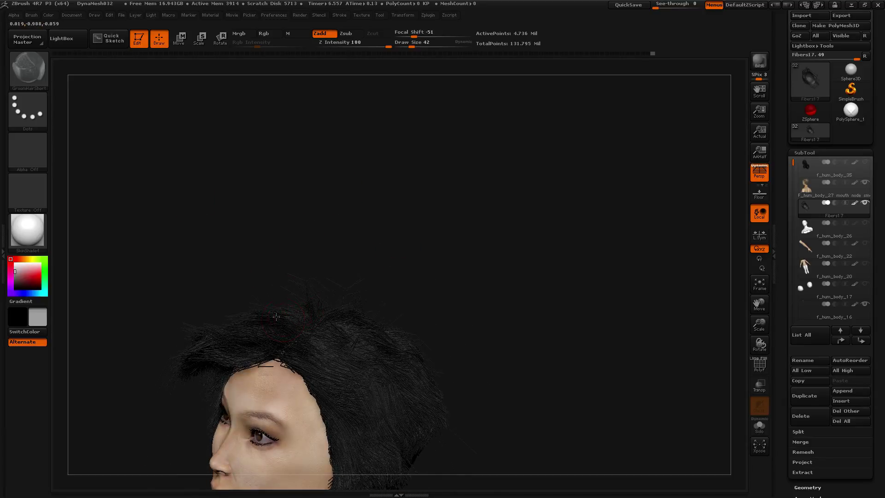
pyautogui.moveTo(276, 317)
pyautogui.mouseDown()
pyautogui.moveTo(257, 300)
pyautogui.moveTo(235, 301)
pyautogui.mouseUp()
pyautogui.moveTo(388, 214)
pyautogui.mouseDown()
pyautogui.moveTo(355, 229)
pyautogui.moveTo(282, 315)
pyautogui.mouseUp()
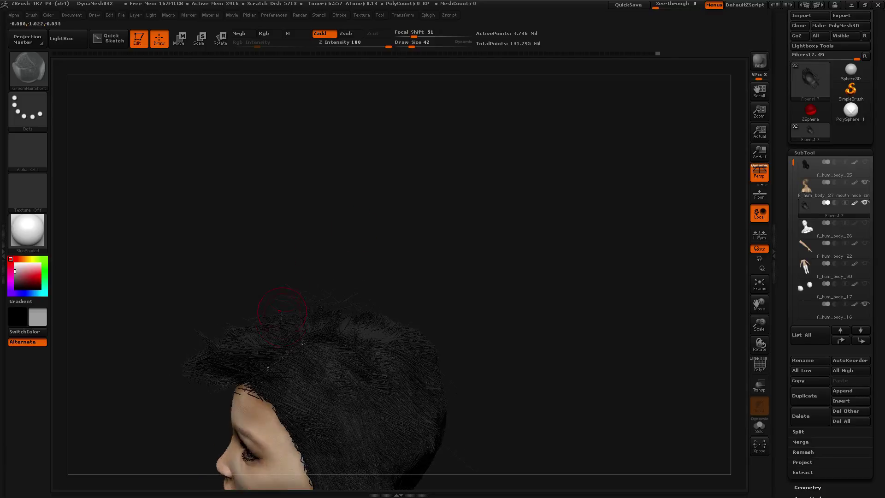
pyautogui.moveTo(316, 242); pyautogui.dragTo(174, 454)
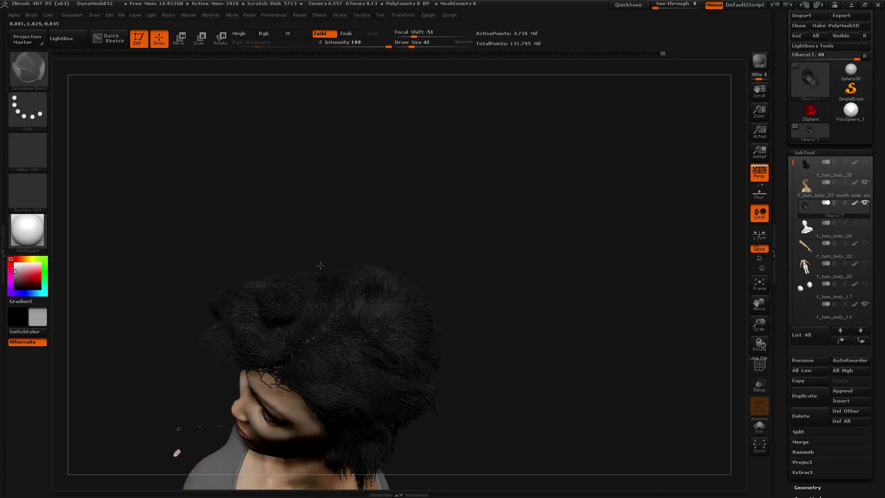
# Step: Set the draw size to 18 and groom the fibers along both sides of the parting on top of the head
pyautogui.press('ctrl')
pyautogui.moveTo(451, 297)
pyautogui.mouseDown()
pyautogui.moveTo(509, 288)
pyautogui.moveTo(464, 270)
pyautogui.moveTo(664, 330)
pyautogui.mouseUp()
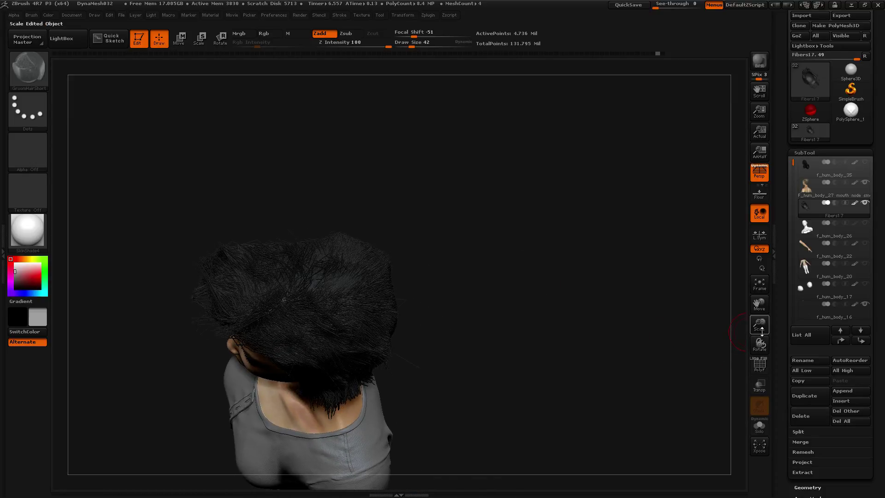
pyautogui.moveTo(759, 323); pyautogui.dragTo(754, 362)
pyautogui.moveTo(660, 306)
pyautogui.mouseDown()
pyautogui.moveTo(478, 296)
pyautogui.moveTo(523, 262)
pyautogui.mouseUp()
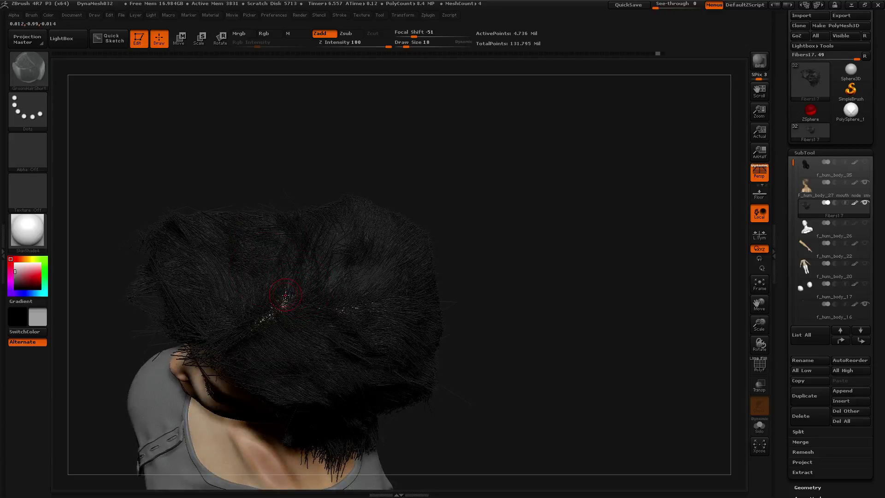
pyautogui.moveTo(400, 181); pyautogui.dragTo(286, 286)
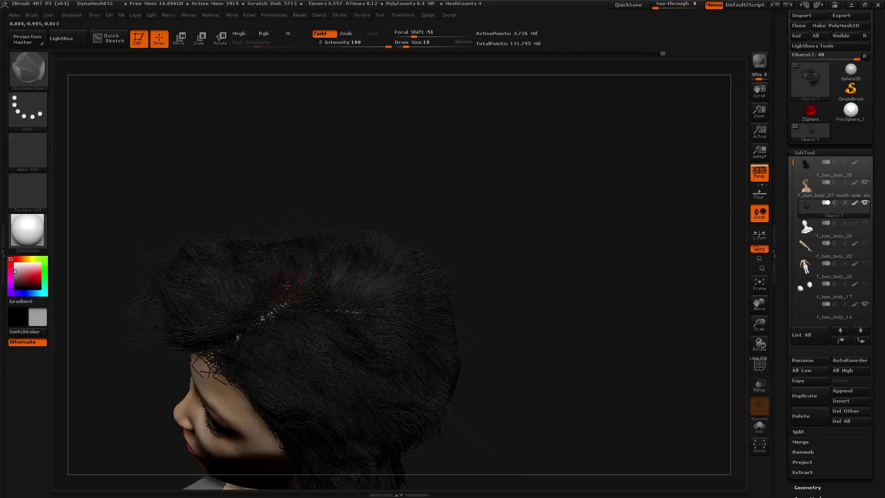
pyautogui.moveTo(365, 178); pyautogui.dragTo(417, 182)
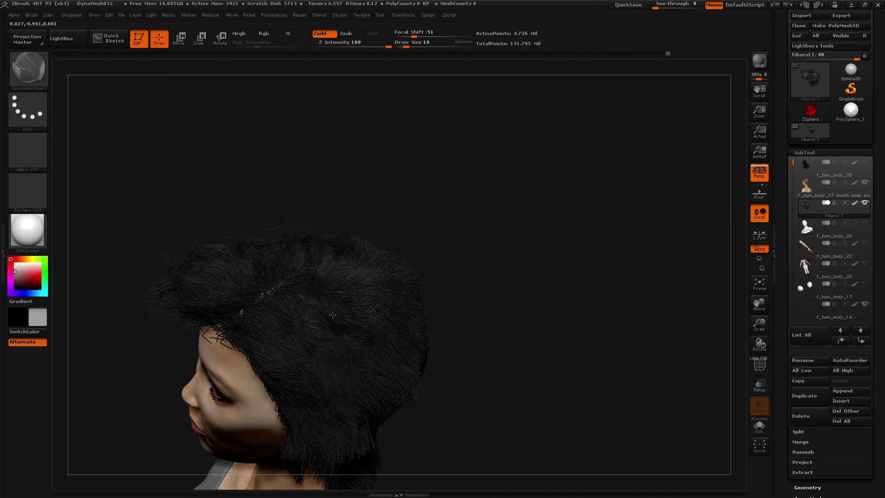
# Step: Set the draw size to 50 and comb the hair from the crown down over the temple and side of the head
pyautogui.moveTo(520, 295); pyautogui.dragTo(524, 256)
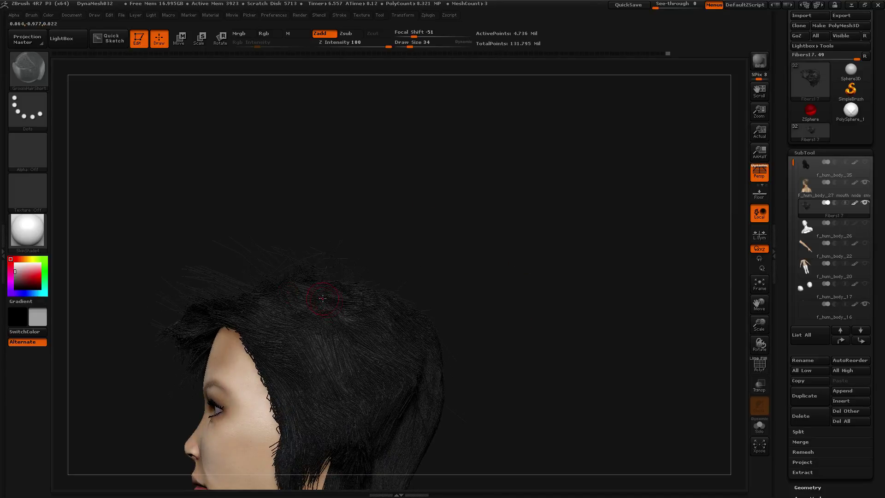
pyautogui.moveTo(411, 269); pyautogui.dragTo(433, 270)
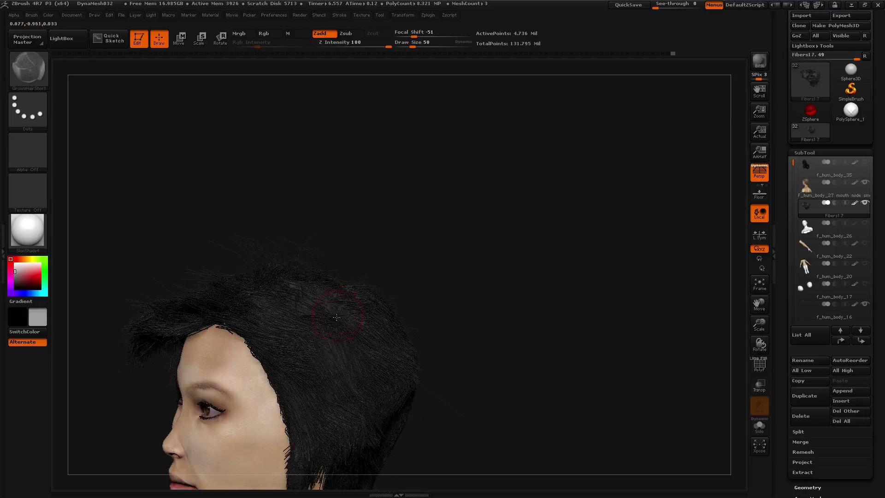
pyautogui.moveTo(488, 288)
pyautogui.keyDown('alt'); pyautogui.mouseDown()
pyautogui.moveTo(476, 255)
pyautogui.moveTo(463, 256)
pyautogui.mouseUp(); pyautogui.keyUp('alt')
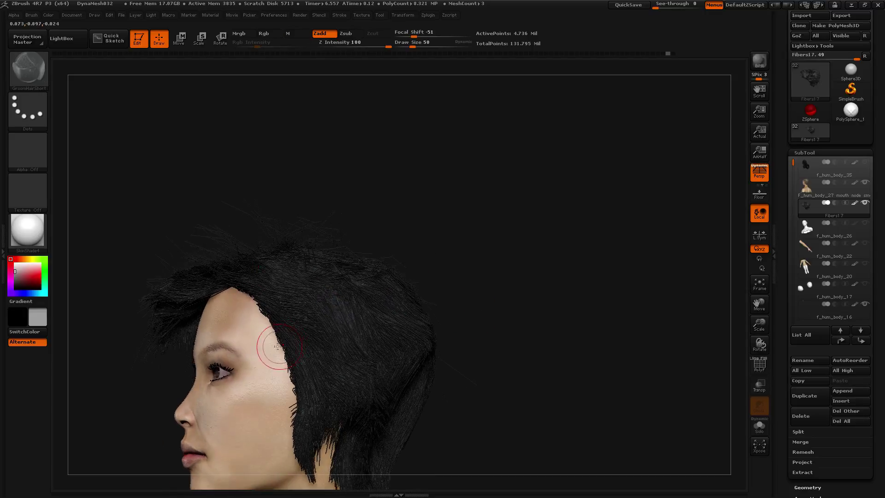
pyautogui.keyDown('alt'); pyautogui.moveTo(516, 342); pyautogui.dragTo(511, 320); pyautogui.keyUp('alt')
pyautogui.moveTo(511, 320); pyautogui.dragTo(537, 321)
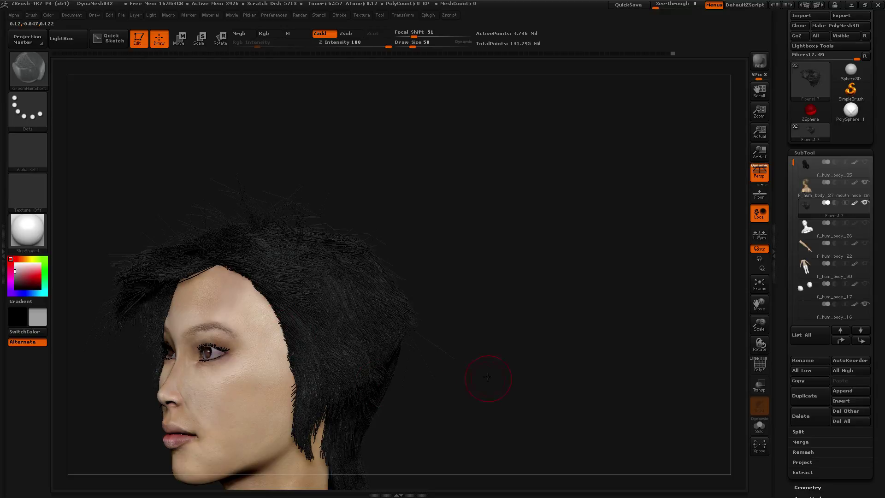
pyautogui.moveTo(488, 375)
pyautogui.mouseDown()
pyautogui.moveTo(453, 327)
pyautogui.moveTo(415, 300)
pyautogui.moveTo(305, 325)
pyautogui.mouseUp()
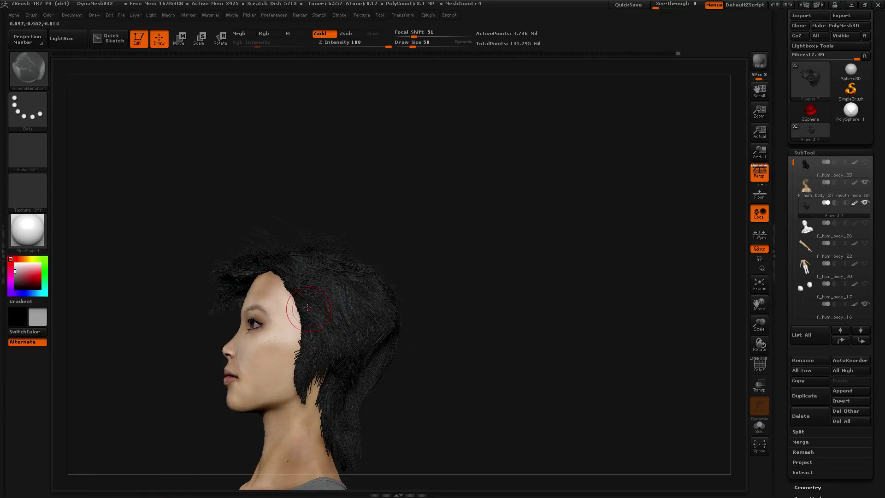
# Step: Sweep the side lock hanging in front of the ear back behind the ear
pyautogui.moveTo(478, 269)
pyautogui.mouseDown()
pyautogui.moveTo(490, 283)
pyautogui.moveTo(470, 300)
pyautogui.moveTo(488, 283)
pyautogui.moveTo(466, 291)
pyautogui.moveTo(505, 277)
pyautogui.moveTo(327, 336)
pyautogui.mouseUp()
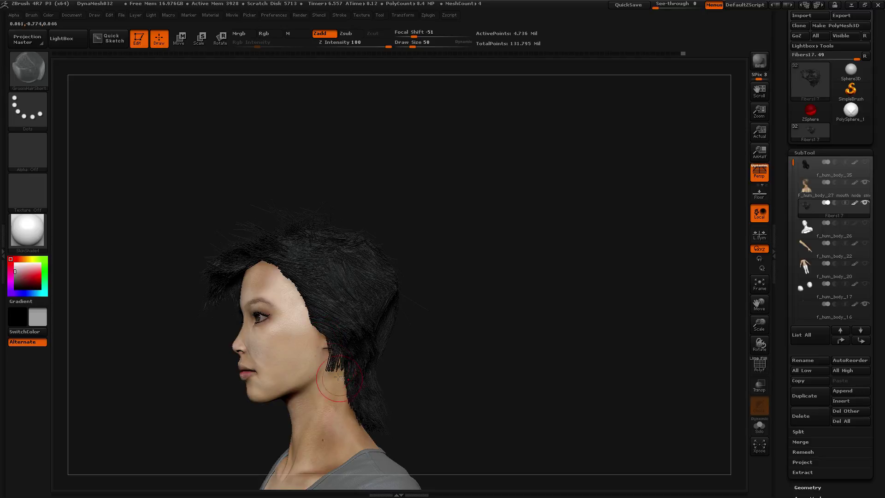
pyautogui.moveTo(450, 331)
pyautogui.mouseDown()
pyautogui.moveTo(466, 312)
pyautogui.moveTo(442, 313)
pyautogui.moveTo(458, 336)
pyautogui.moveTo(447, 320)
pyautogui.moveTo(433, 328)
pyautogui.moveTo(324, 291)
pyautogui.mouseUp()
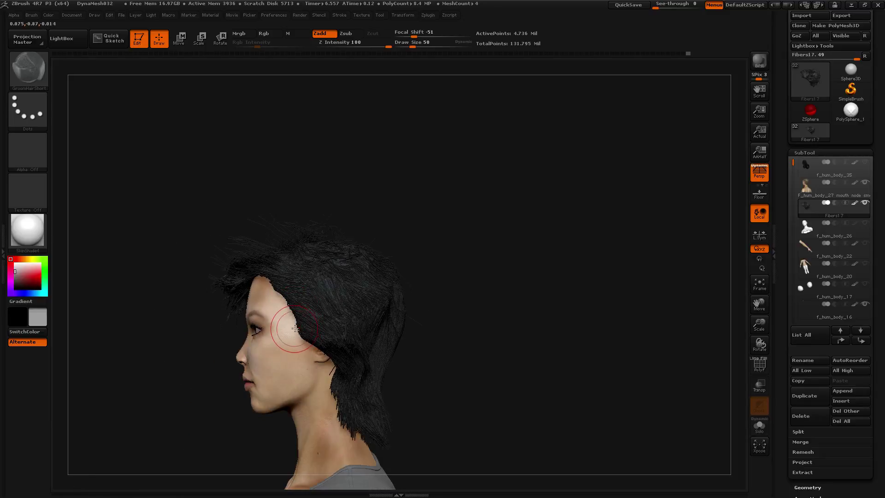
pyautogui.moveTo(207, 351)
pyautogui.mouseDown()
pyautogui.moveTo(423, 316)
pyautogui.moveTo(304, 313)
pyautogui.mouseUp()
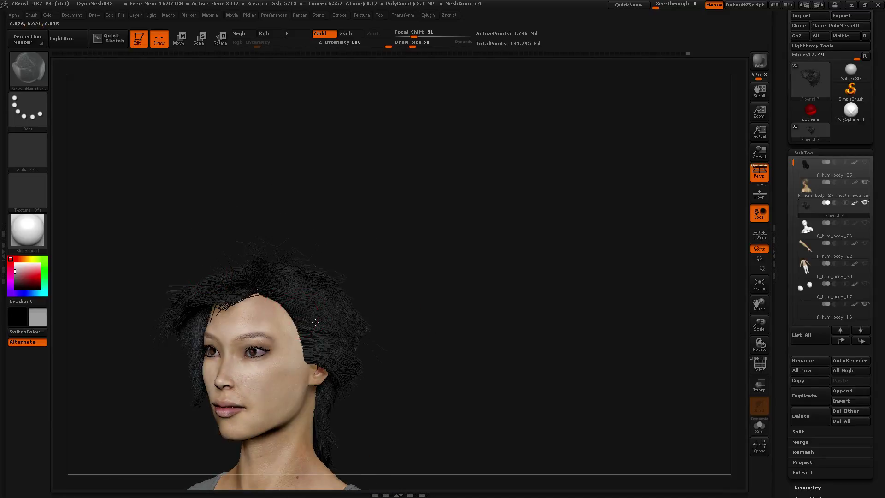
pyautogui.moveTo(359, 365); pyautogui.dragTo(299, 341)
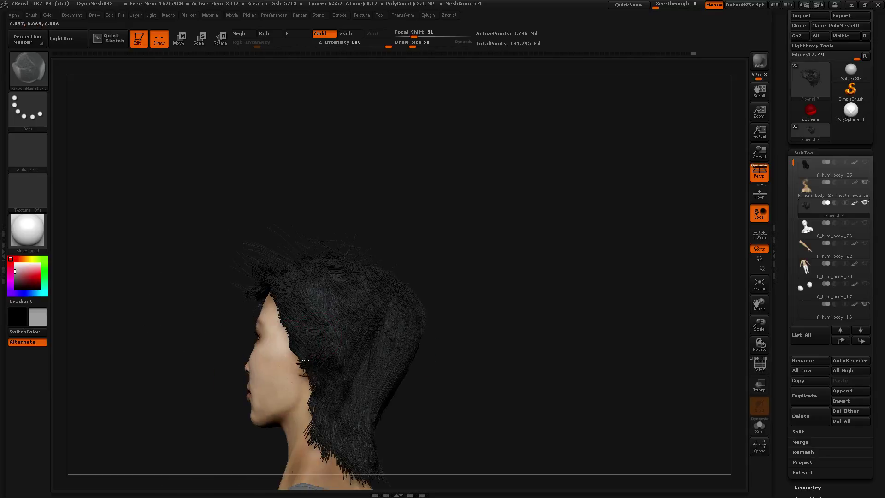
# Step: Comb the hair behind the ear and on the back of the head down toward the nape
pyautogui.moveTo(200, 352); pyautogui.dragTo(299, 321)
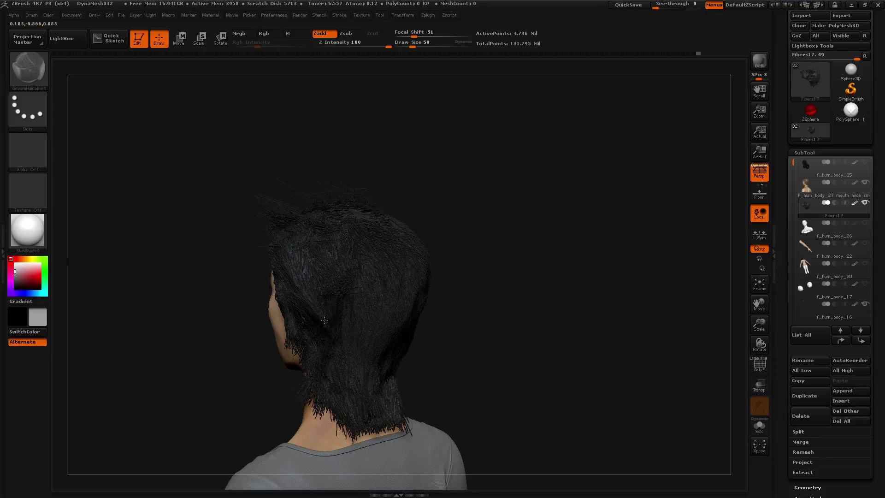
pyautogui.moveTo(210, 338)
pyautogui.mouseDown()
pyautogui.moveTo(450, 308)
pyautogui.moveTo(322, 290)
pyautogui.moveTo(344, 326)
pyautogui.mouseUp()
pyautogui.moveTo(207, 353); pyautogui.dragTo(186, 303)
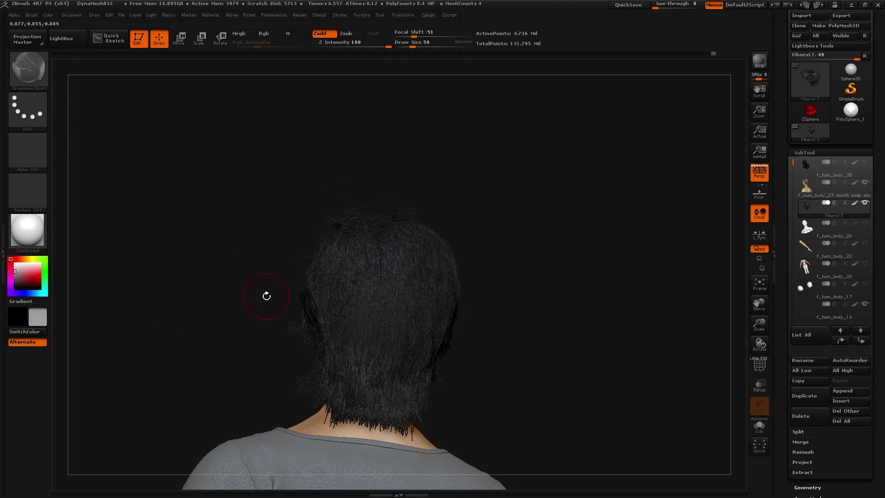
pyautogui.moveTo(270, 300)
pyautogui.mouseDown()
pyautogui.moveTo(267, 316)
pyautogui.moveTo(450, 296)
pyautogui.moveTo(474, 302)
pyautogui.moveTo(458, 302)
pyautogui.moveTo(490, 322)
pyautogui.moveTo(269, 300)
pyautogui.mouseUp()
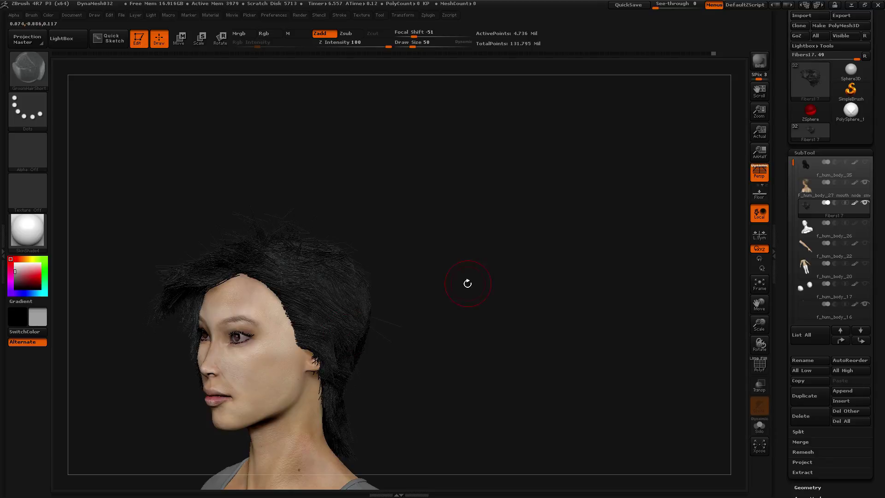
# Step: Switch to the Move brush and open its auto masking options
pyautogui.moveTo(466, 283)
pyautogui.mouseDown()
pyautogui.moveTo(477, 257)
pyautogui.moveTo(490, 280)
pyautogui.mouseUp()
pyautogui.press('b')
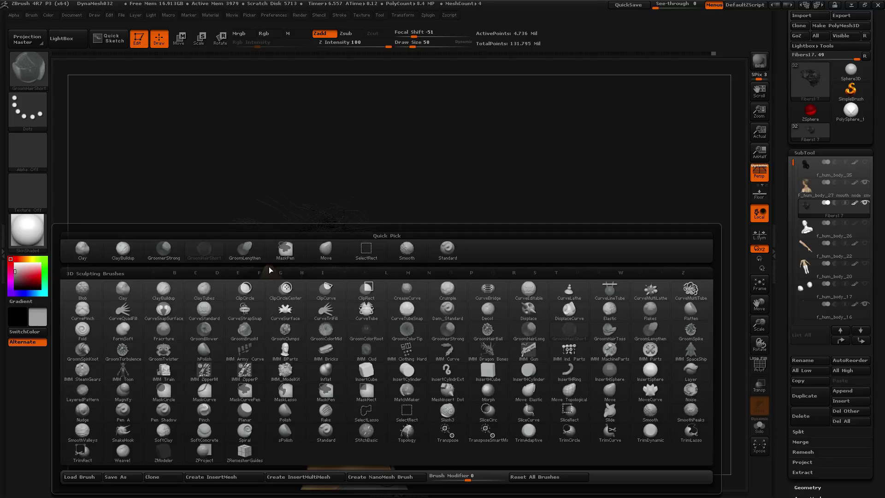
pyautogui.click(325, 250)
pyautogui.click(32, 15)
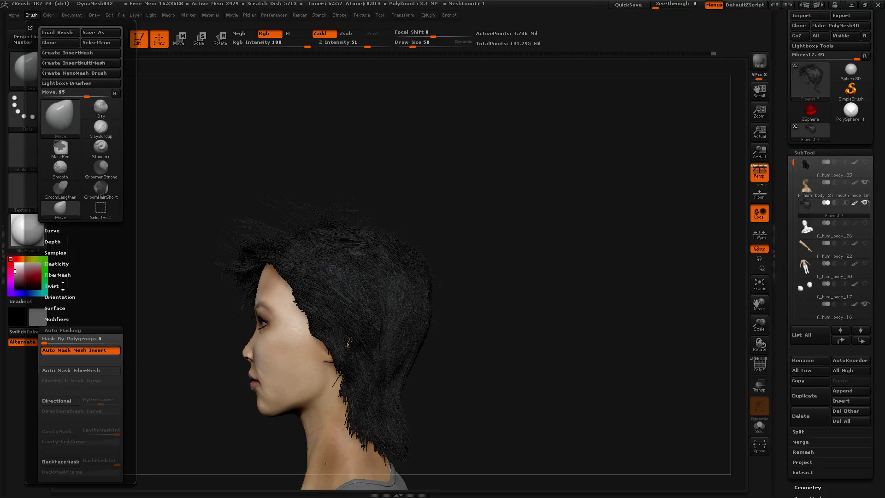
pyautogui.moveTo(94, 259)
pyautogui.mouseDown()
pyautogui.moveTo(118, 212)
pyautogui.moveTo(119, 187)
pyautogui.moveTo(119, 198)
pyautogui.moveTo(74, 201)
pyautogui.mouseUp()
pyautogui.click(61, 214)
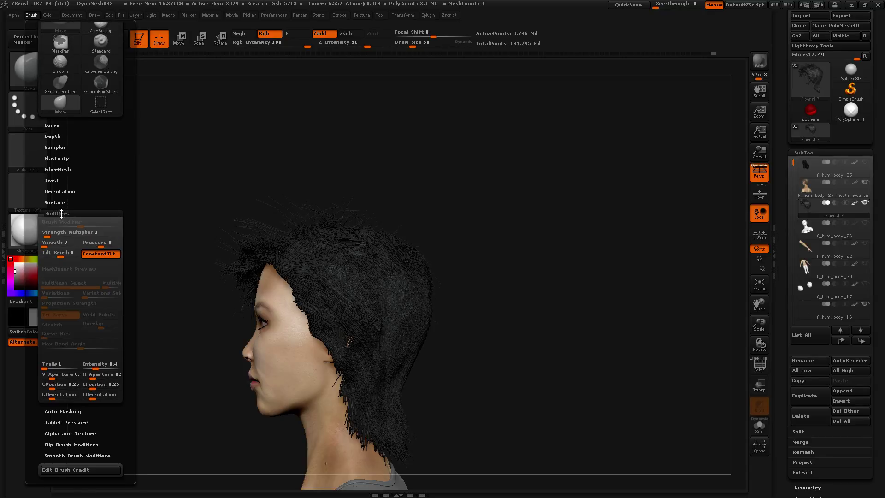
pyautogui.click(61, 213)
pyautogui.click(72, 222)
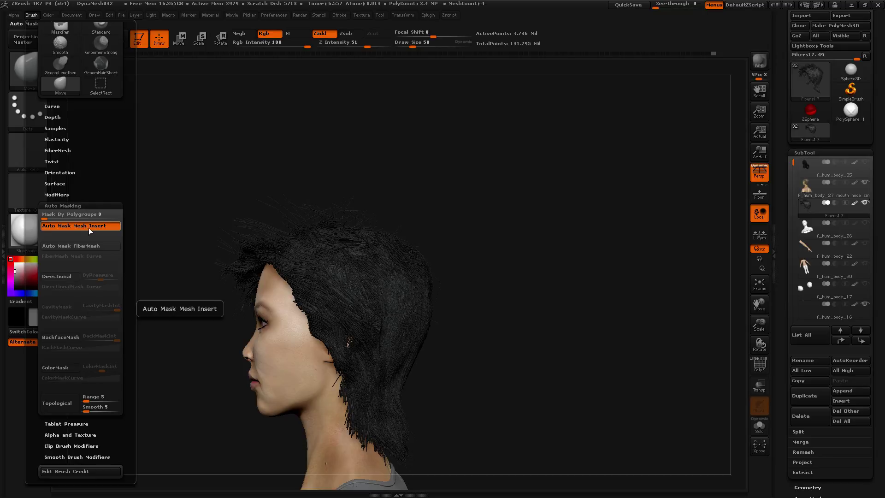
# Step: Adjust the temple hairline in front of the ear with the Move brush
pyautogui.moveTo(494, 253); pyautogui.dragTo(440, 281)
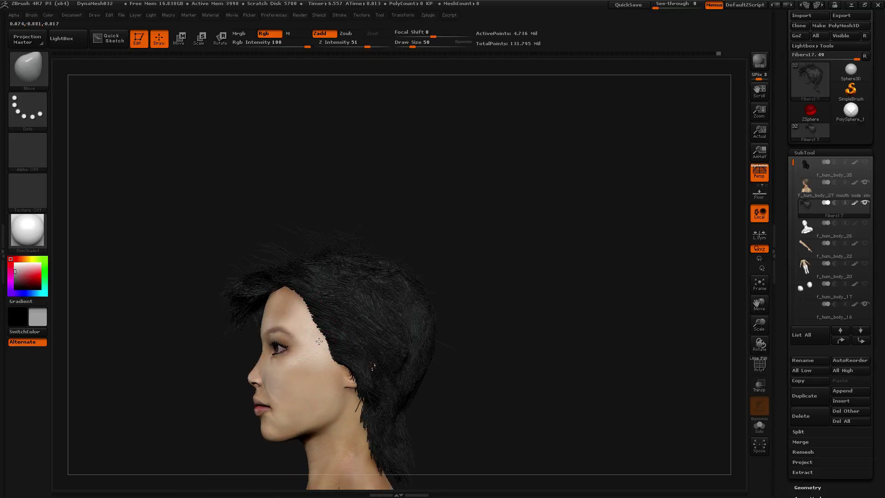
pyautogui.moveTo(490, 282); pyautogui.dragTo(462, 277)
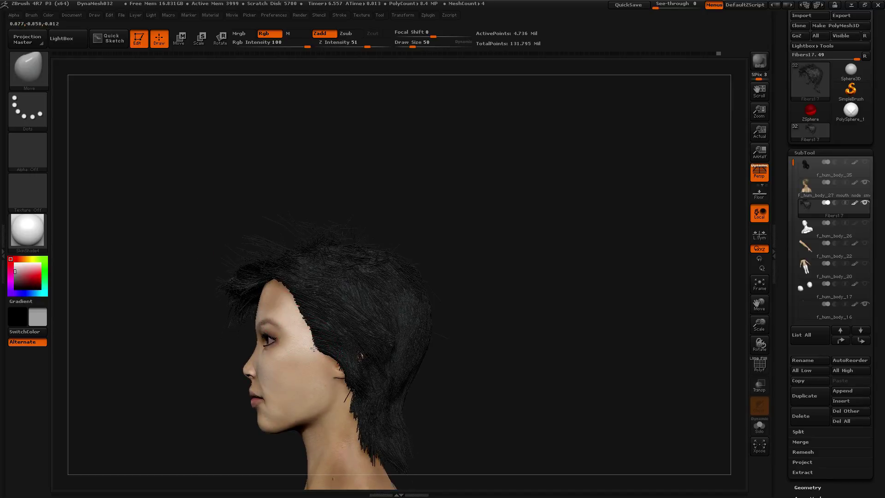
pyautogui.moveTo(314, 348); pyautogui.dragTo(405, 277)
# Step: Switch to the GroomHairShort brush at draw size 46 and comb the hair above and behind the ear
pyautogui.press('b')
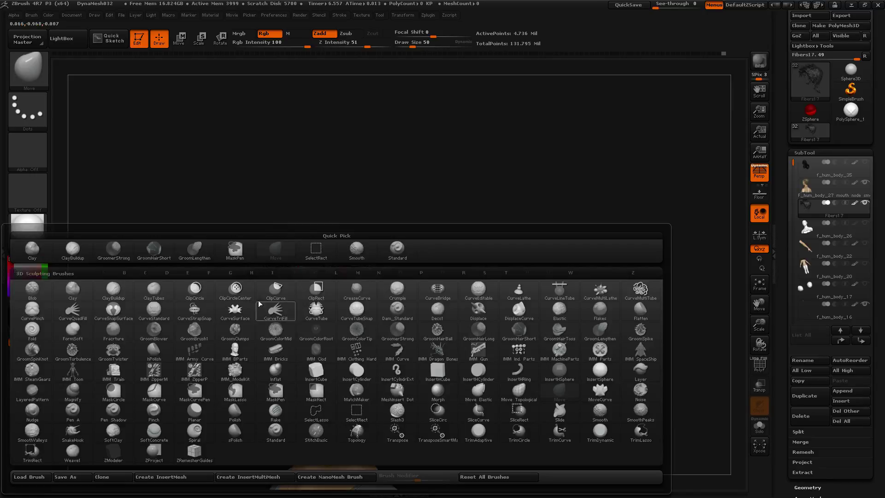
pyautogui.click(153, 250)
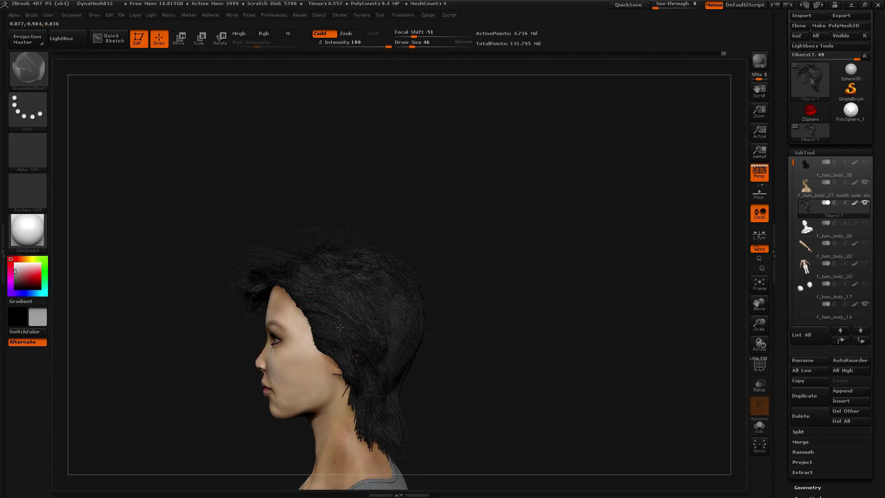
pyautogui.moveTo(324, 323)
pyautogui.mouseDown(button='right')
pyautogui.moveTo(309, 274)
pyautogui.moveTo(325, 297)
pyautogui.mouseUp(button='right')
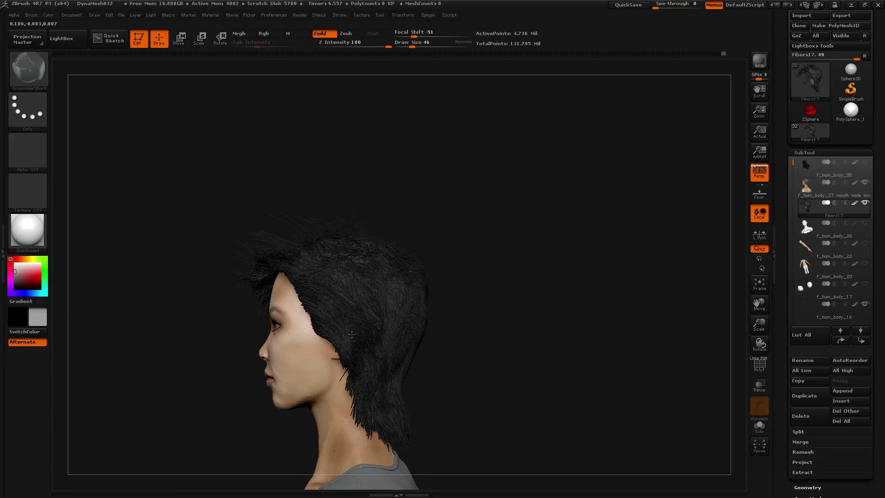
pyautogui.keyDown('alt'); pyautogui.moveTo(425, 366); pyautogui.dragTo(350, 320); pyautogui.keyUp('alt')
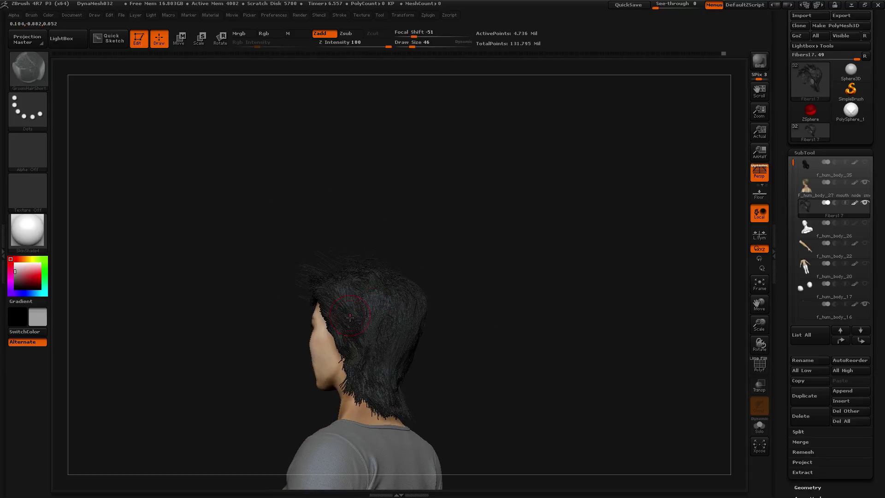
pyautogui.moveTo(277, 322); pyautogui.dragTo(322, 322)
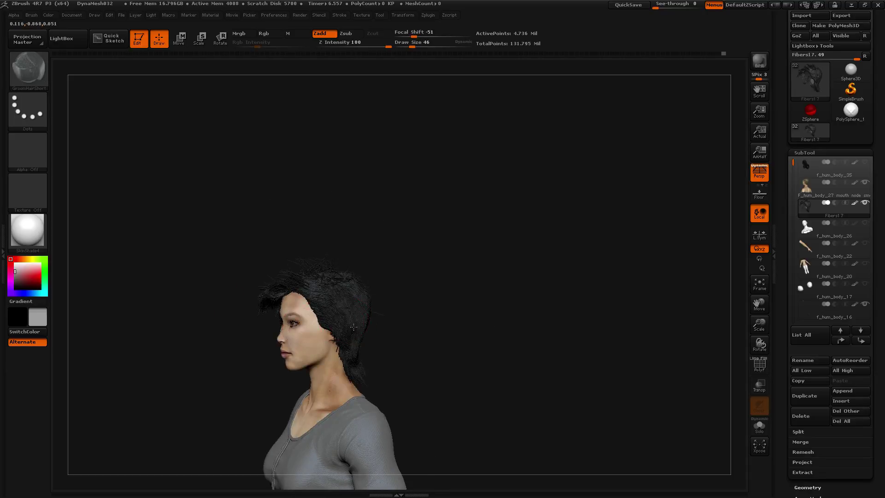
# Step: Choose a dark grey of RGB 61, 61, 61 and fill the hair fibers with it
pyautogui.moveTo(184, 300)
pyautogui.mouseDown()
pyautogui.moveTo(57, 274)
pyautogui.moveTo(14, 280)
pyautogui.mouseUp()
pyautogui.click(48, 15)
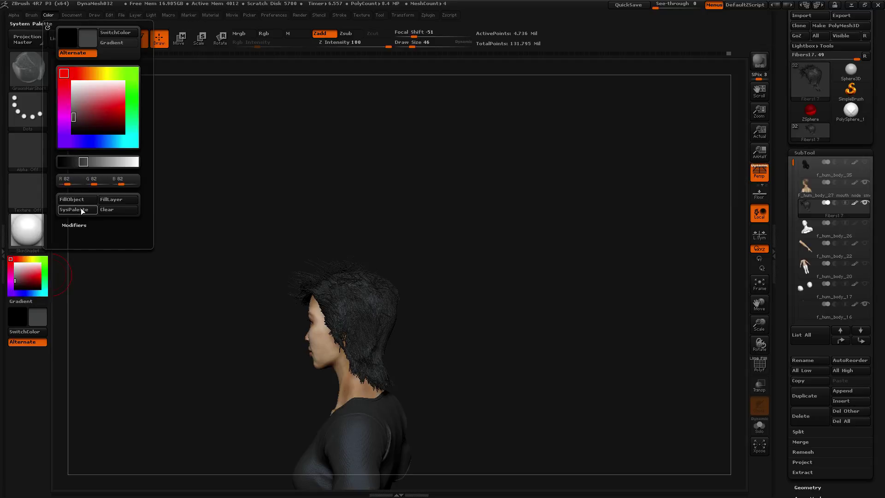
pyautogui.moveTo(463, 299); pyautogui.dragTo(456, 298)
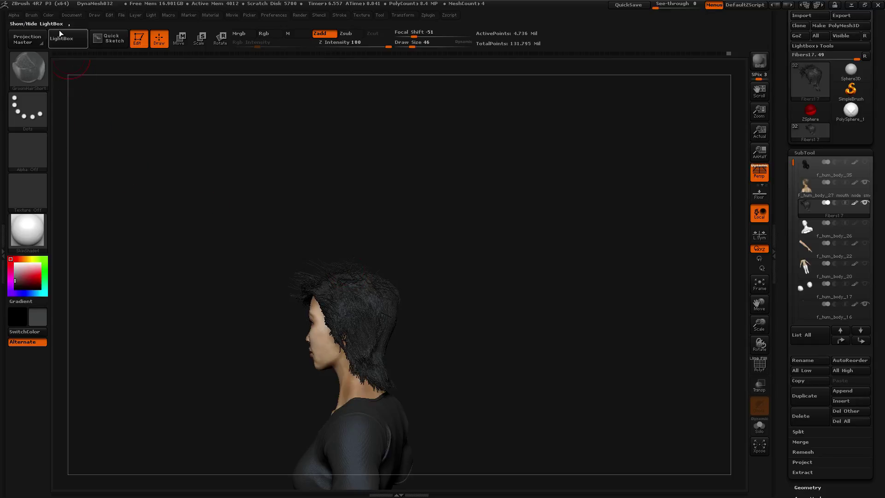
pyautogui.click(44, 14)
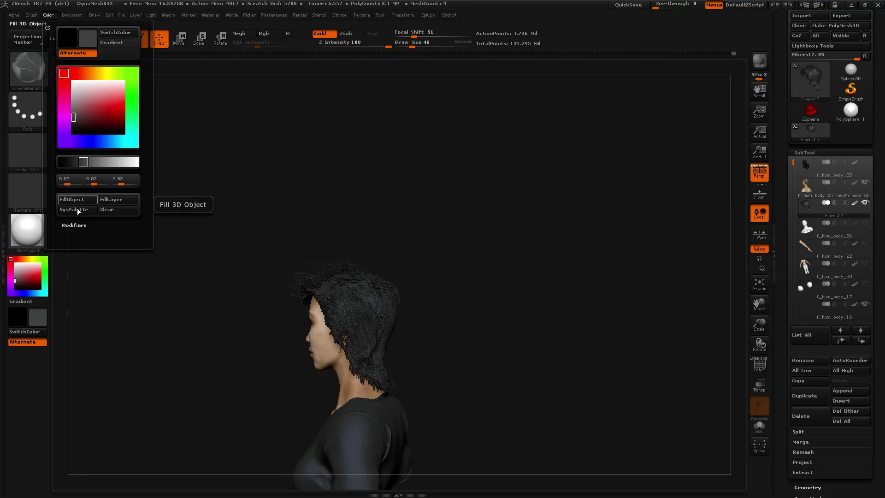
pyautogui.click(15, 283)
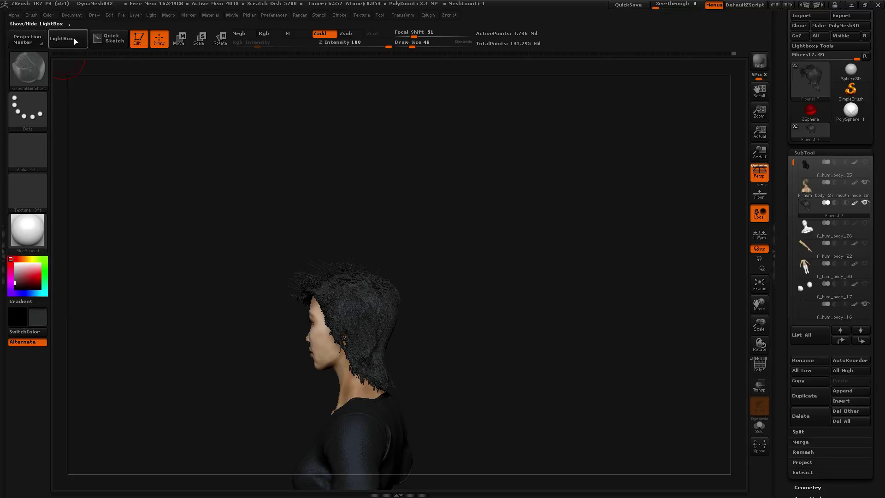
pyautogui.click(48, 15)
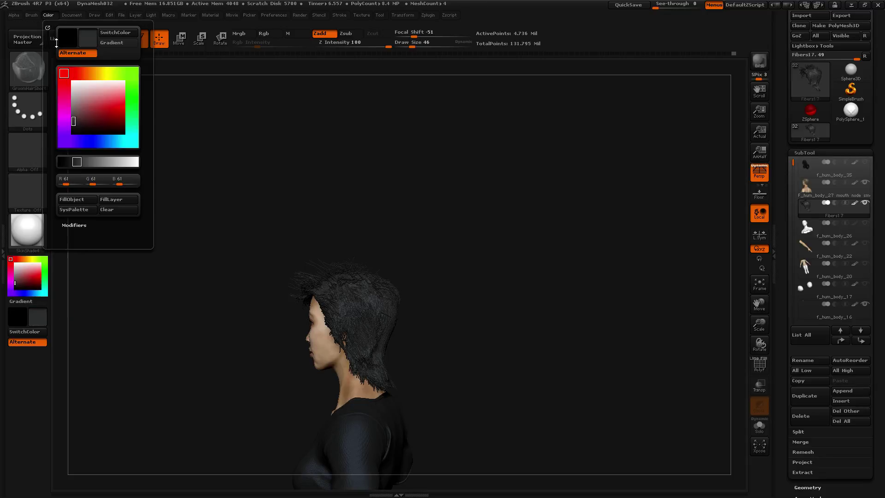
pyautogui.click(79, 199)
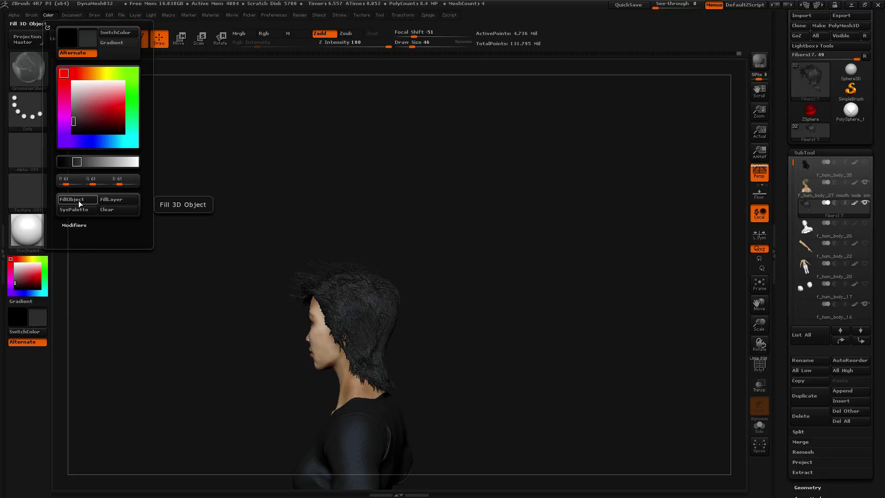
# Step: Comb the hair on the back of the head down toward the nape at draw size 46 and undo the last stroke
pyautogui.moveTo(429, 287); pyautogui.dragTo(642, 329)
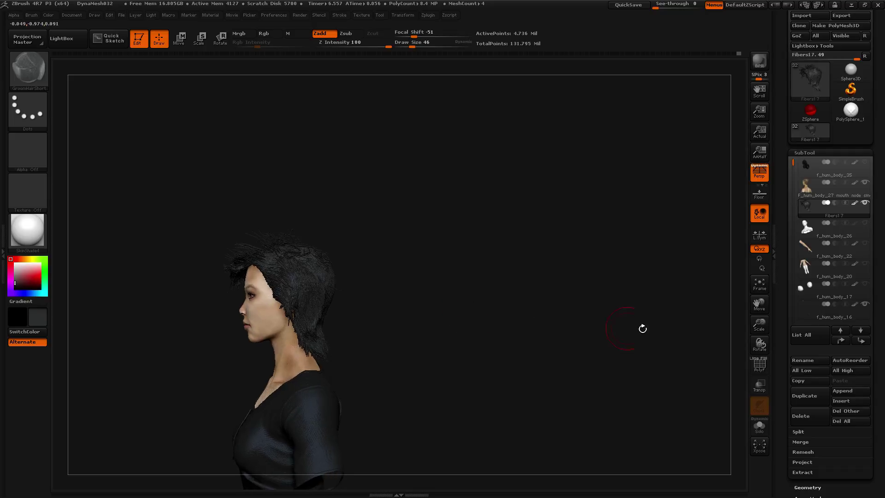
pyautogui.moveTo(759, 325); pyautogui.dragTo(319, 252)
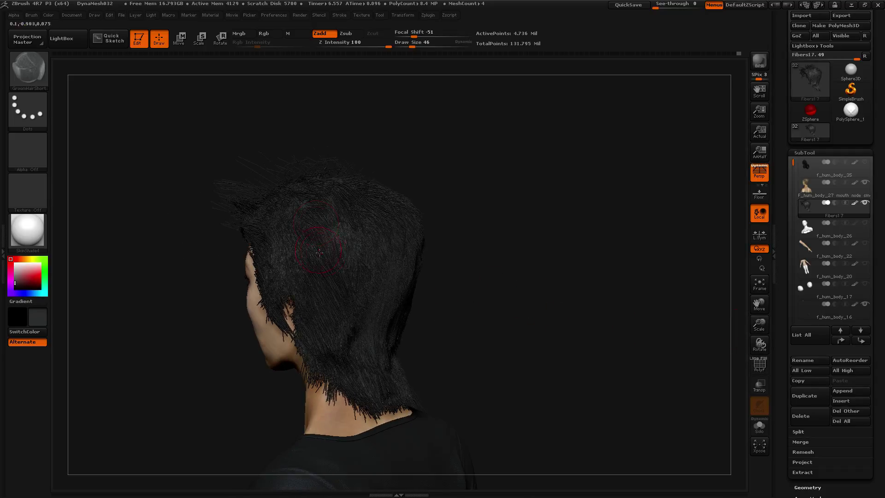
pyautogui.moveTo(437, 327); pyautogui.dragTo(492, 274)
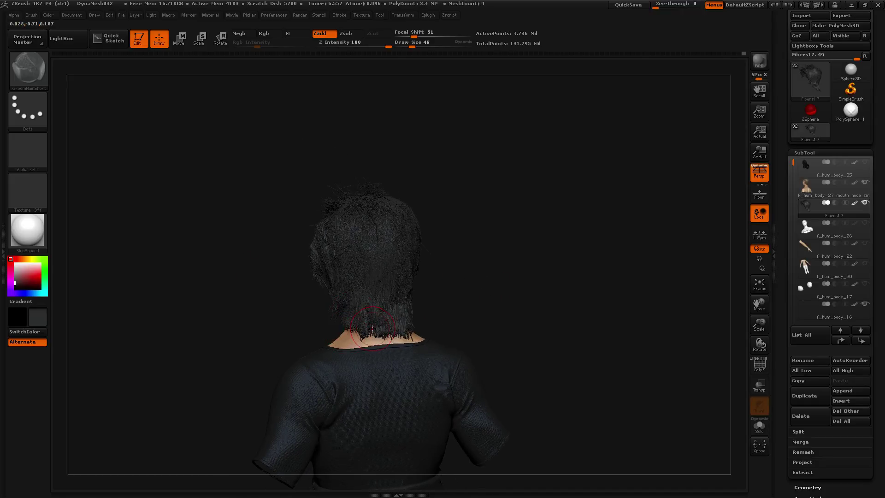
pyautogui.hotkey('ctrl', 'z')
# Step: Comb the hair behind the character's right ear and along the back of the head with the GroomHairShort brush
pyautogui.moveTo(489, 301); pyautogui.dragTo(393, 307)
pyautogui.moveTo(458, 300); pyautogui.dragTo(306, 262)
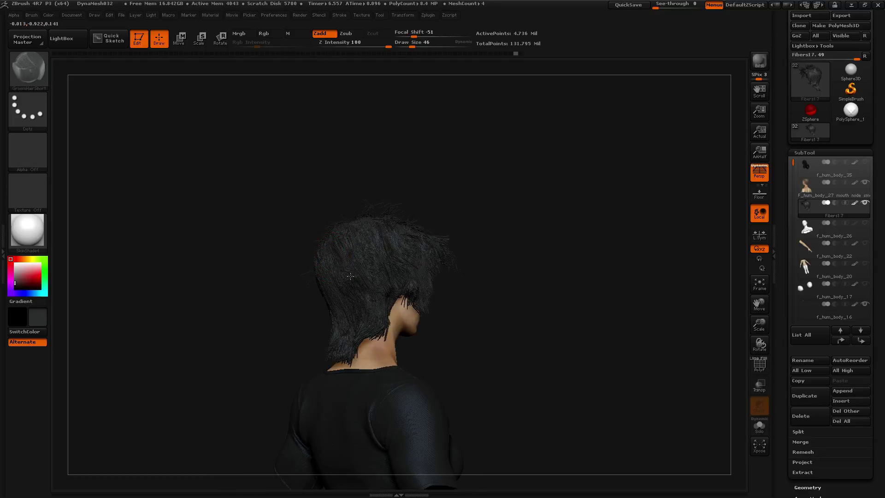
pyautogui.moveTo(300, 277); pyautogui.dragTo(263, 277)
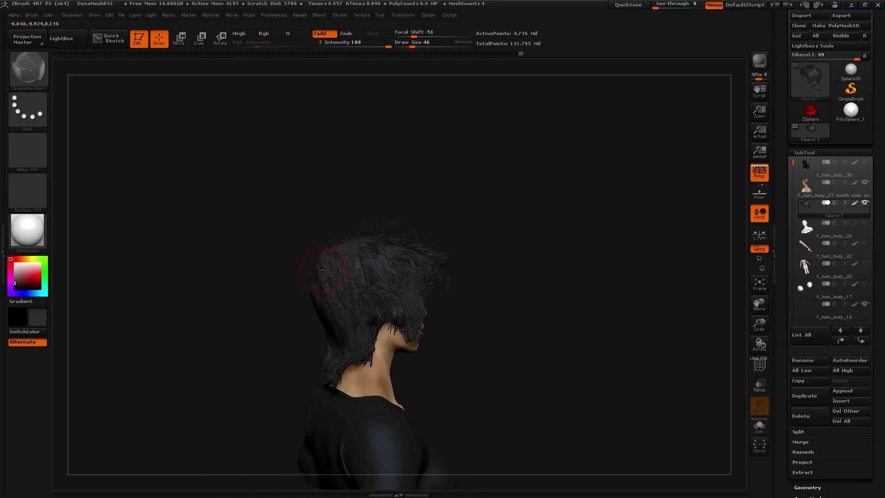
pyautogui.moveTo(341, 305); pyautogui.dragTo(525, 277)
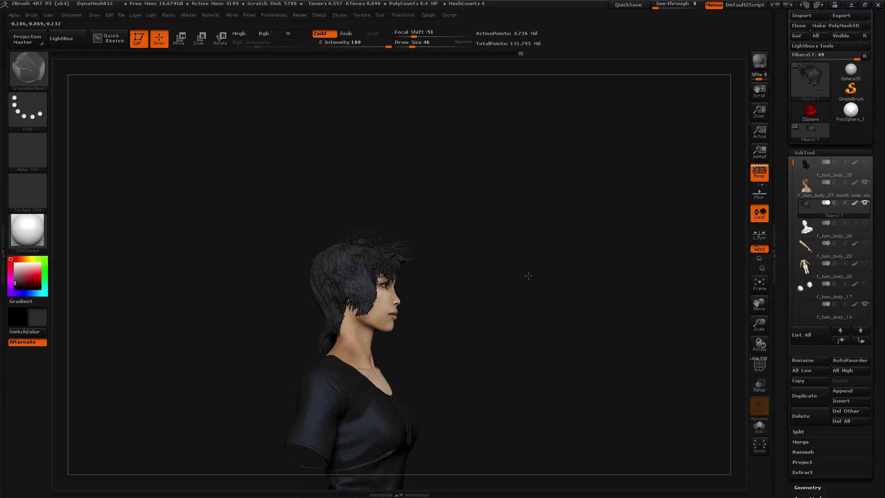
# Step: Reduce the draw size to 34 and comb the hair on the right side of the head above the ear
pyautogui.moveTo(758, 332); pyautogui.dragTo(738, 362)
pyautogui.moveTo(575, 286); pyautogui.dragTo(551, 301)
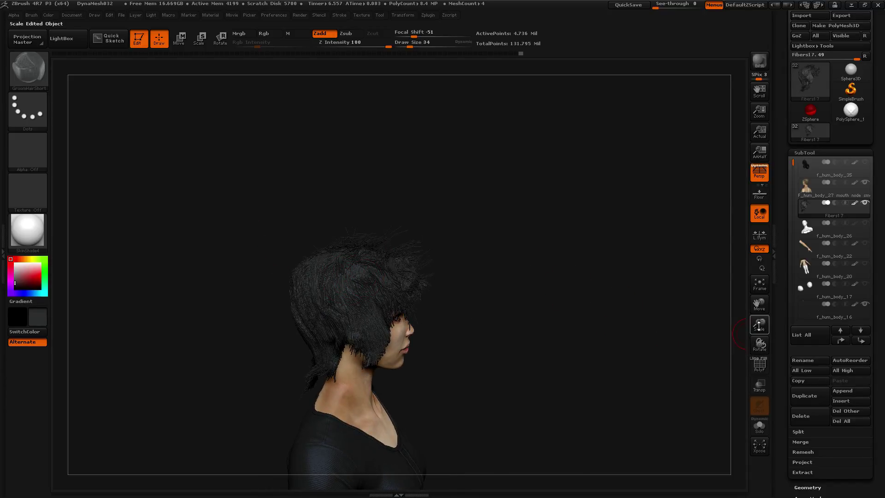
pyautogui.moveTo(758, 325); pyautogui.dragTo(286, 240)
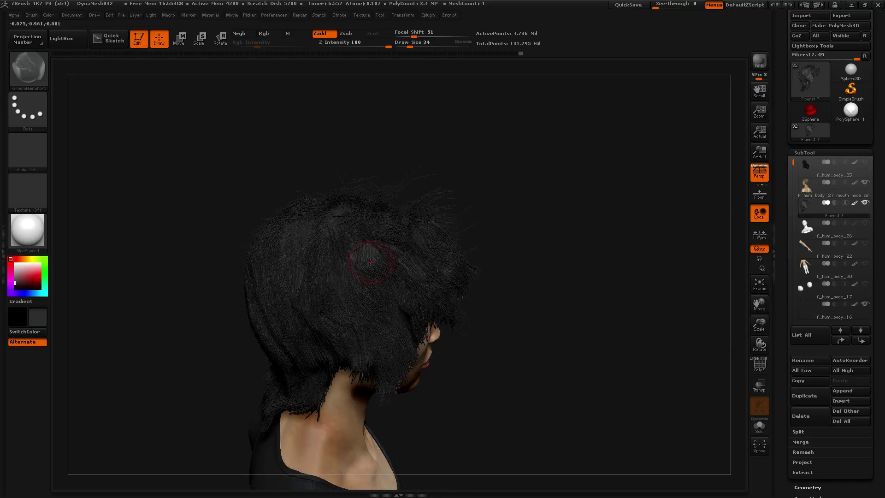
pyautogui.moveTo(544, 262); pyautogui.dragTo(534, 207)
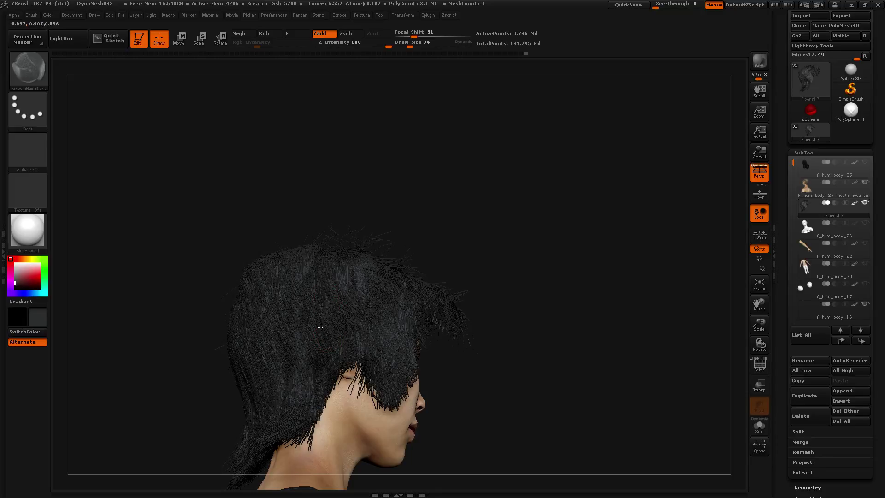
pyautogui.moveTo(471, 200); pyautogui.dragTo(535, 292)
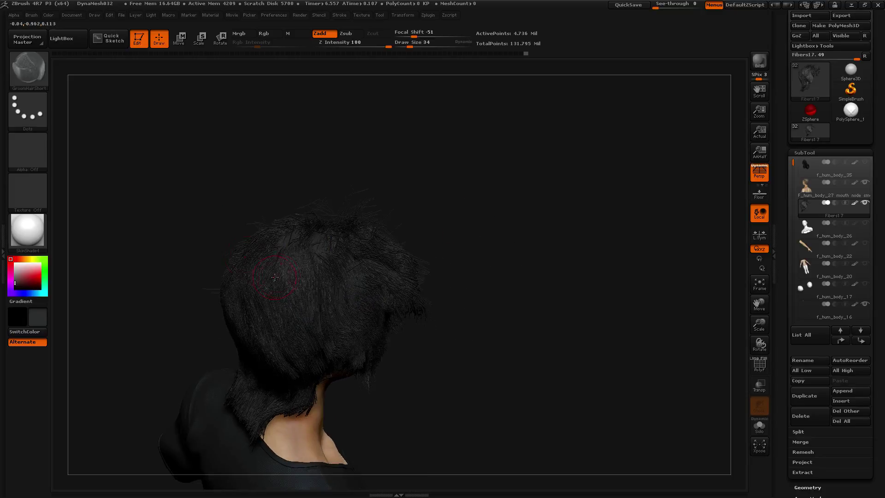
# Step: Raise the draw size to 38 and groom the hair around the crown
pyautogui.press(']')
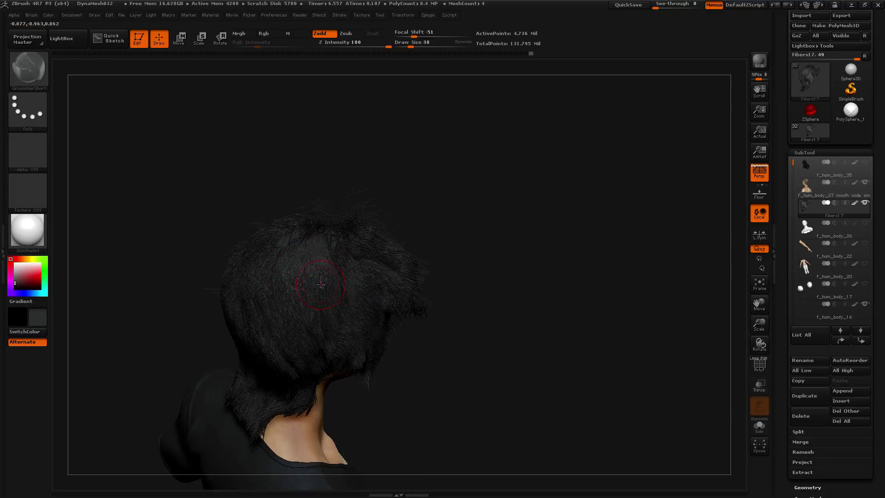
pyautogui.moveTo(390, 299); pyautogui.dragTo(300, 266)
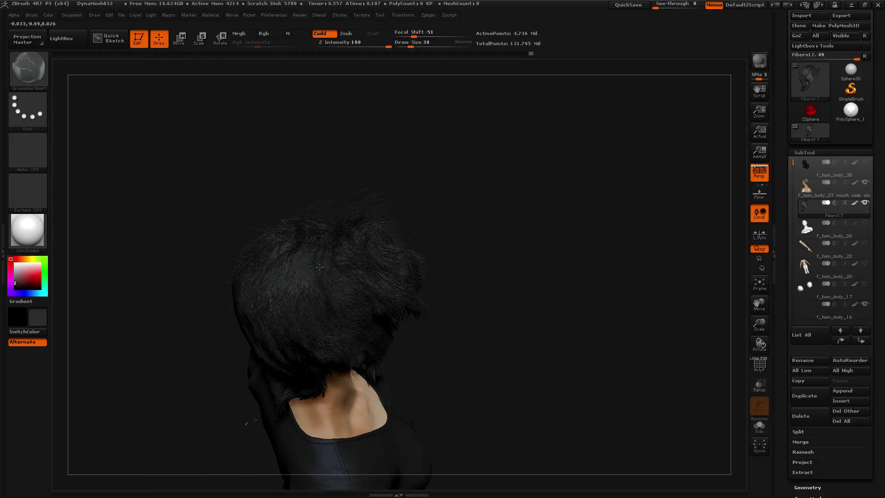
pyautogui.moveTo(423, 286); pyautogui.dragTo(224, 251)
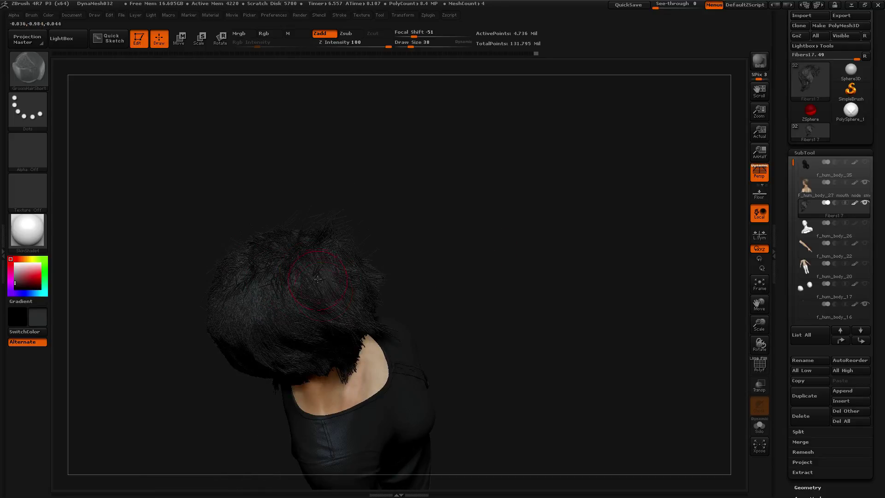
# Step: Set the draw size to 62 and sweep the right side hair back off the cheek and behind the ear
pyautogui.moveTo(312, 311); pyautogui.dragTo(229, 313)
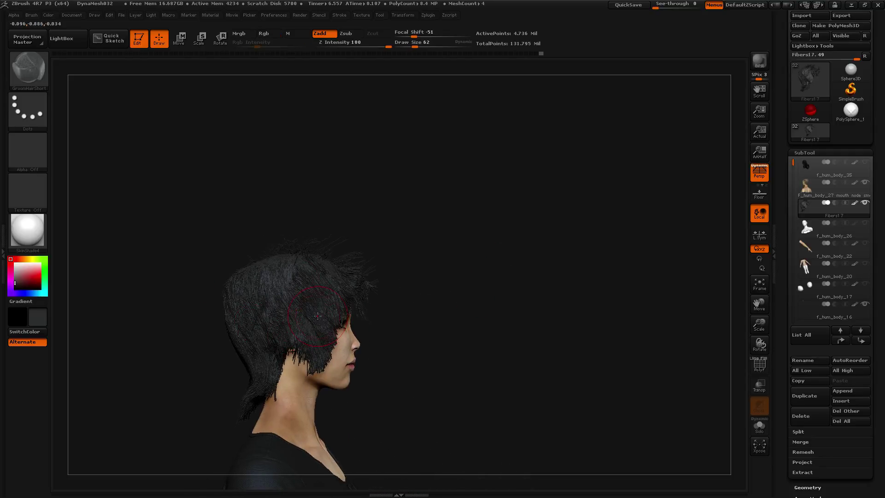
pyautogui.moveTo(327, 351); pyautogui.dragTo(339, 351)
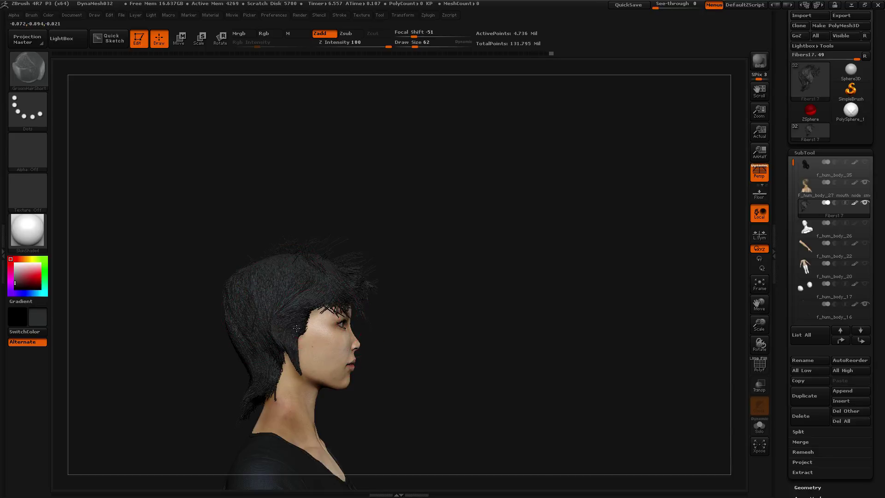
pyautogui.moveTo(399, 300); pyautogui.dragTo(454, 295)
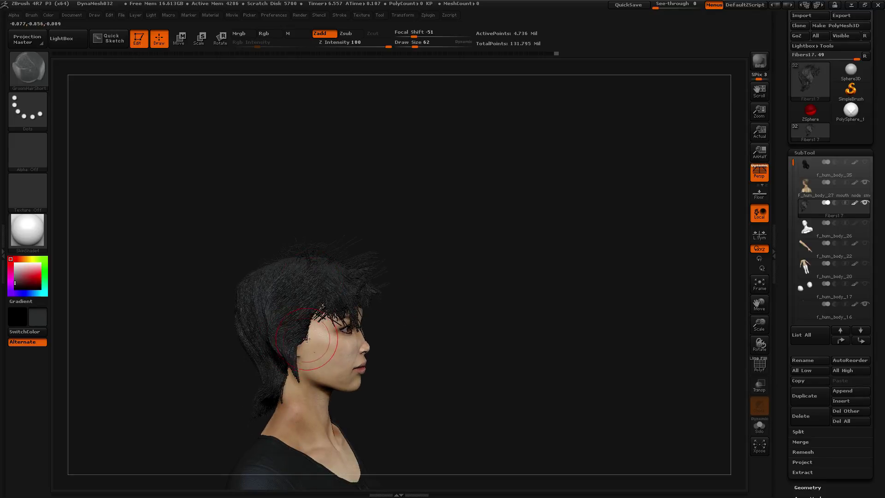
pyautogui.moveTo(274, 364); pyautogui.dragTo(311, 326)
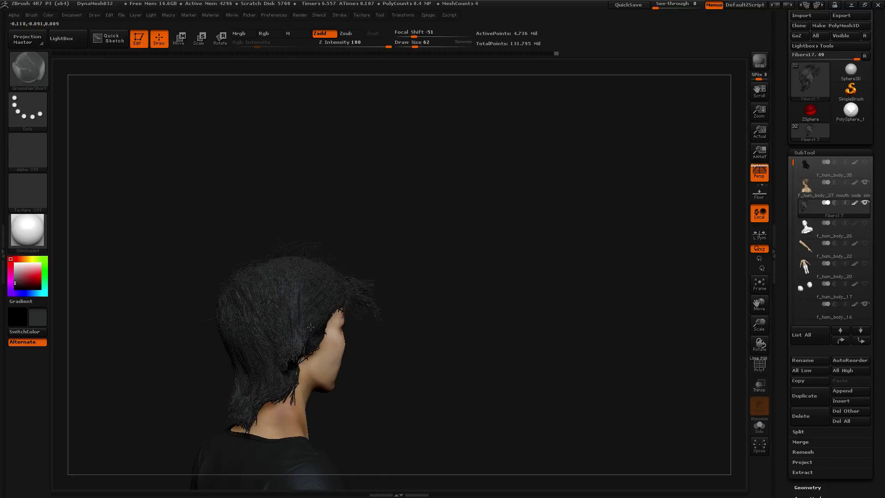
pyautogui.moveTo(274, 371); pyautogui.dragTo(257, 326)
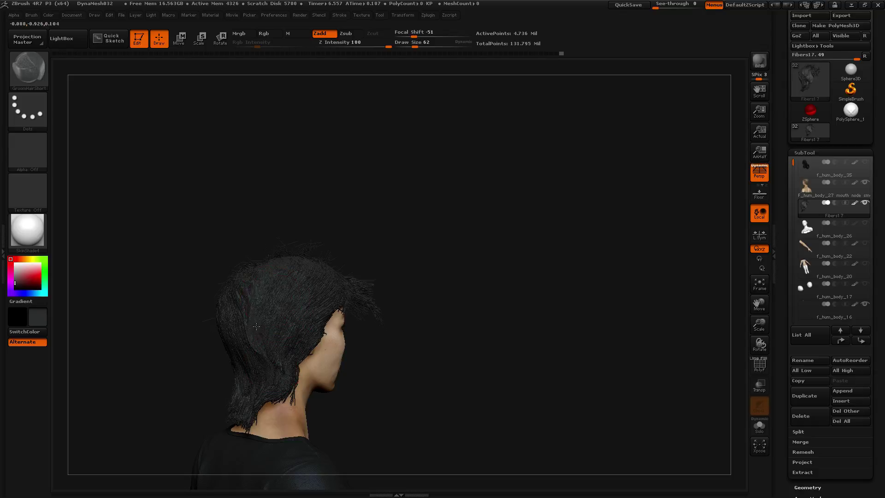
# Step: Comb the hair at the nape and behind the right ear down along the neck, and undo the last stroke
pyautogui.moveTo(416, 349); pyautogui.dragTo(323, 346)
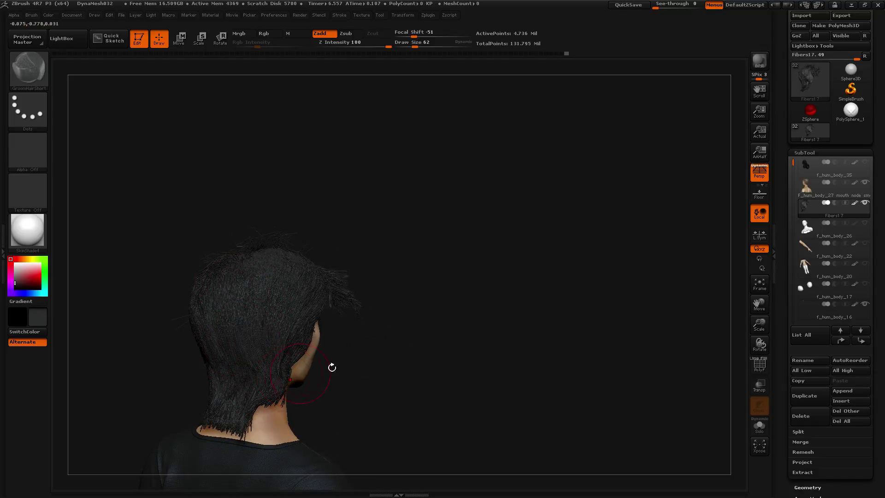
pyautogui.moveTo(332, 367); pyautogui.dragTo(421, 341)
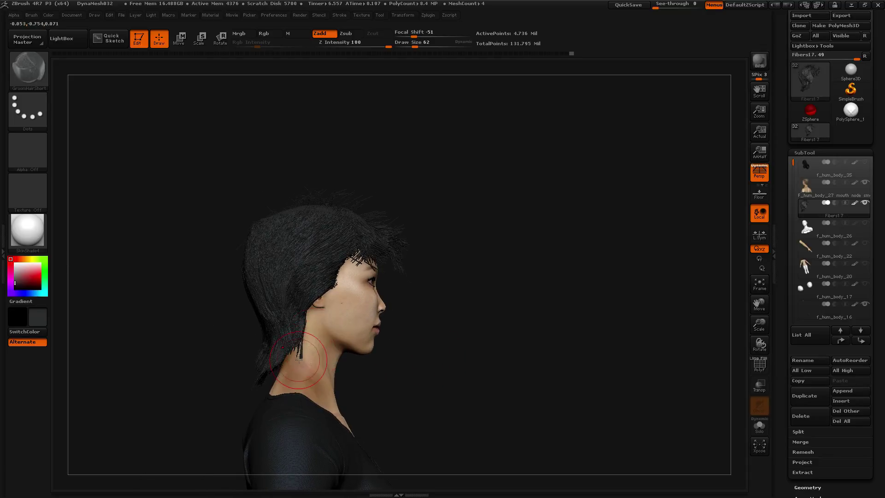
pyautogui.moveTo(207, 341)
pyautogui.mouseDown()
pyautogui.moveTo(413, 328)
pyautogui.moveTo(405, 321)
pyautogui.mouseUp()
pyautogui.hotkey('ctrl', 'z')
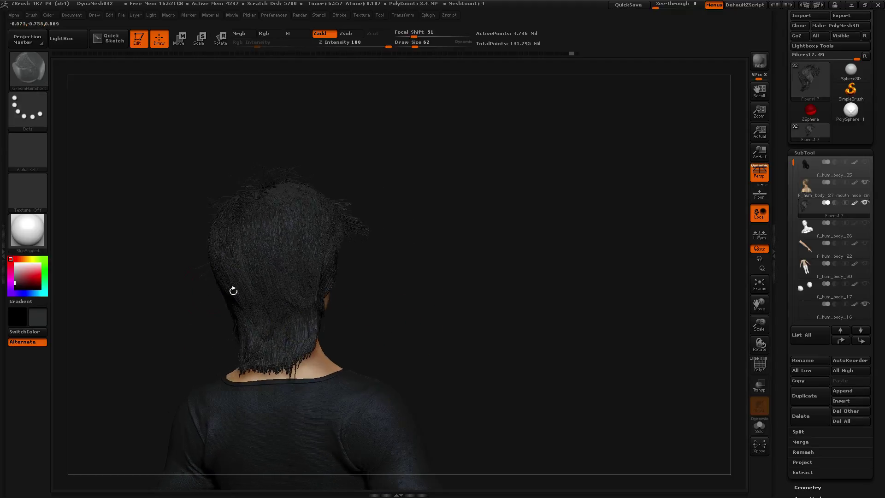
# Step: Switch to the GroomHairLong brush and comb the hair behind the right ear and beside the neck
pyautogui.click(44, 69)
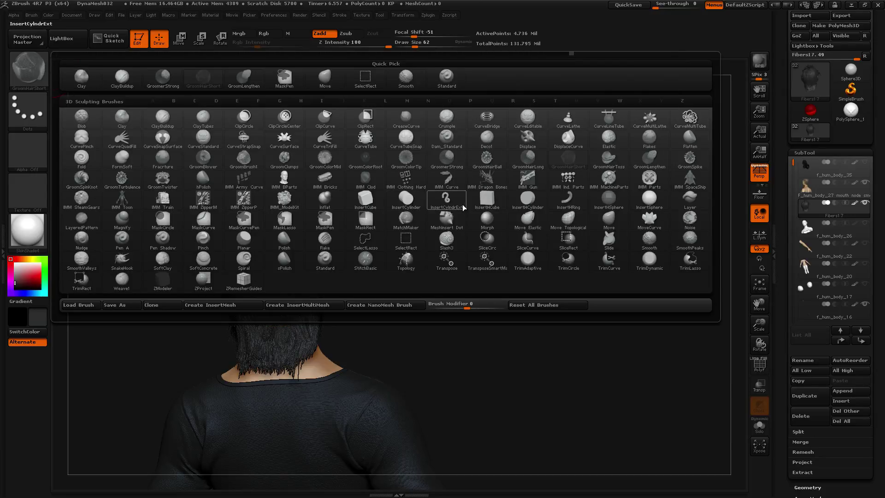
pyautogui.click(528, 159)
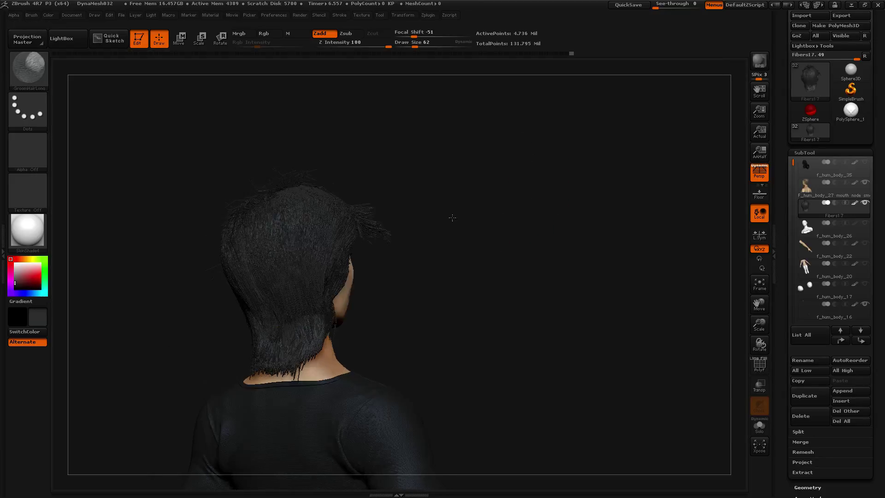
pyautogui.moveTo(452, 217); pyautogui.dragTo(347, 287)
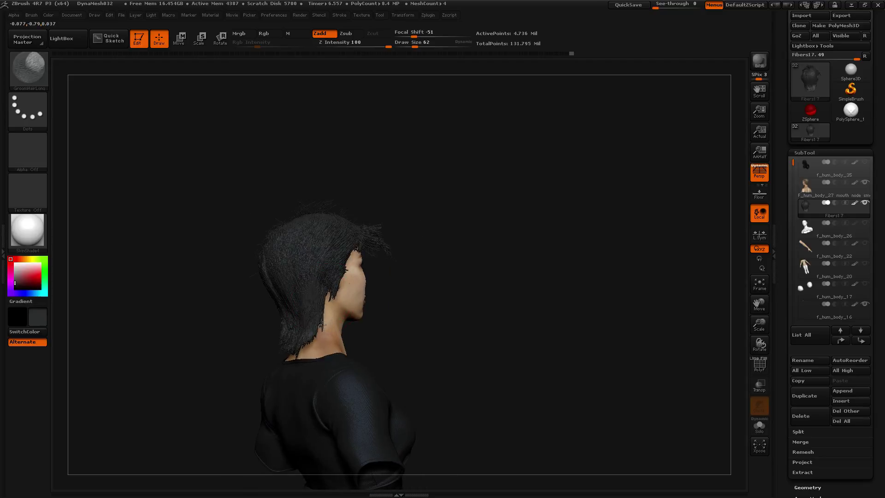
pyautogui.moveTo(448, 300)
pyautogui.mouseDown()
pyautogui.moveTo(286, 310)
pyautogui.moveTo(299, 309)
pyautogui.mouseUp()
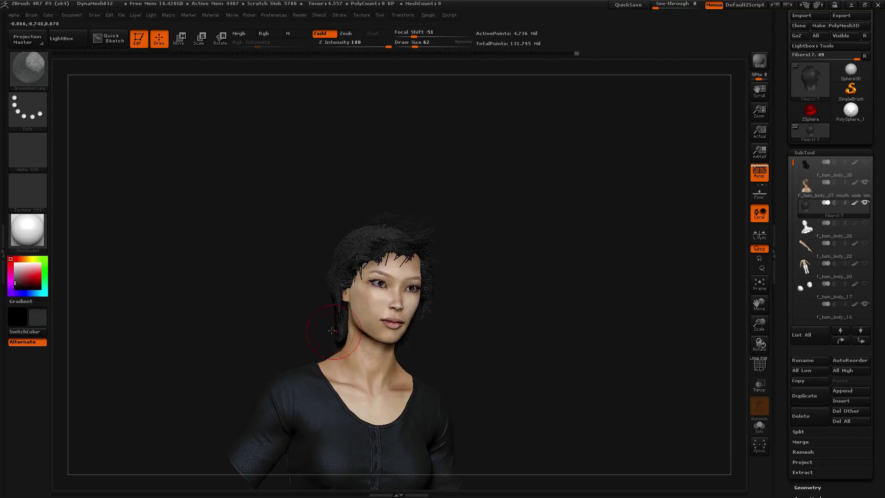
# Step: Shape the right side hair over the ear and smooth the ends at the nape with the GroomHairLong brush
pyautogui.moveTo(230, 312); pyautogui.dragTo(479, 311)
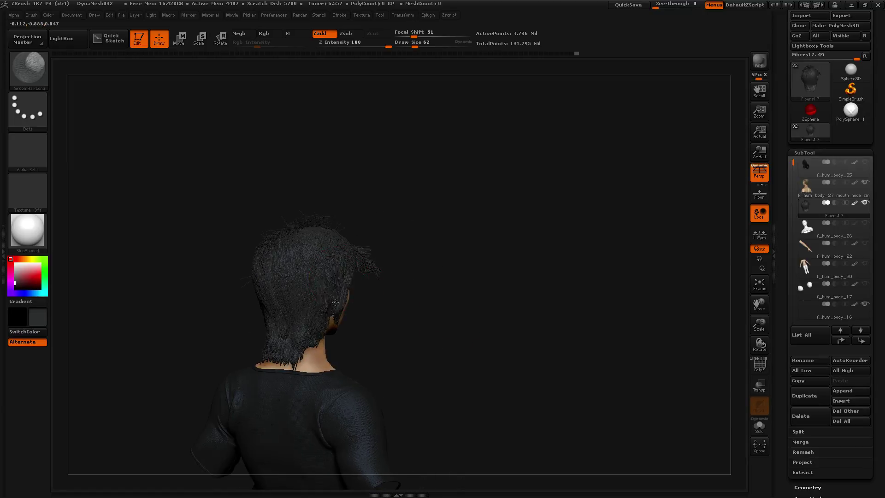
pyautogui.moveTo(410, 316); pyautogui.dragTo(322, 332)
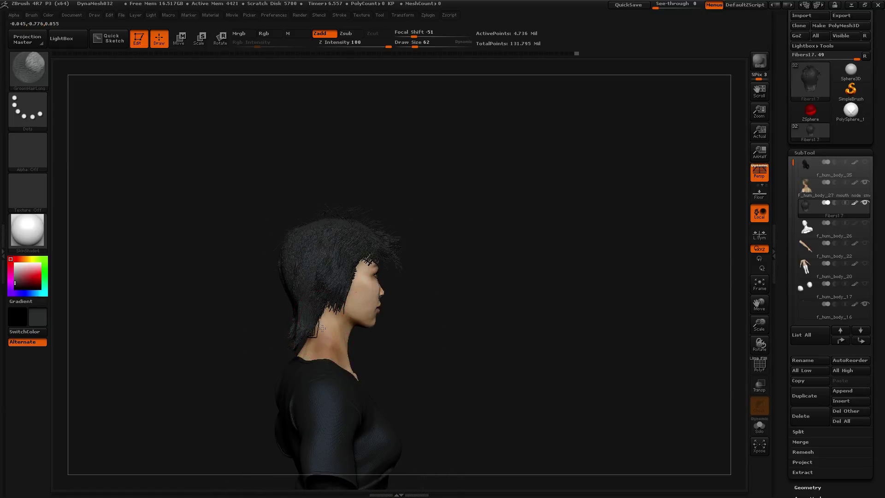
pyautogui.moveTo(253, 314); pyautogui.dragTo(151, 289)
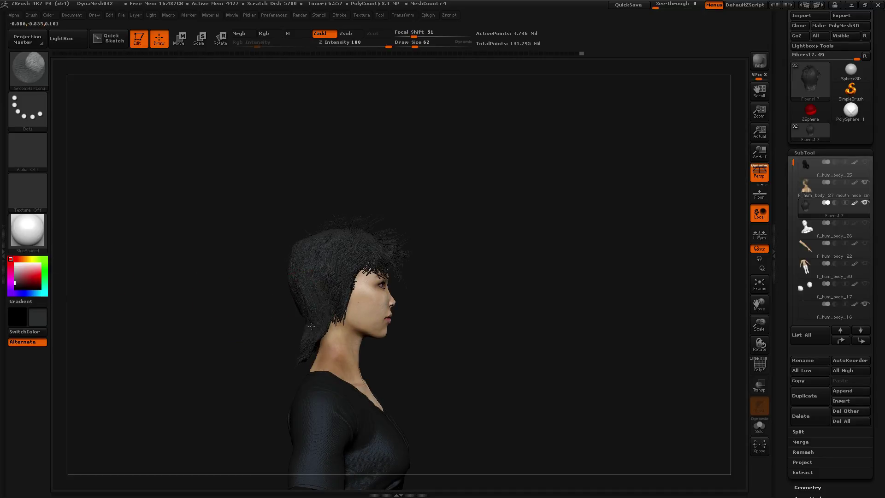
pyautogui.moveTo(243, 339); pyautogui.dragTo(335, 339)
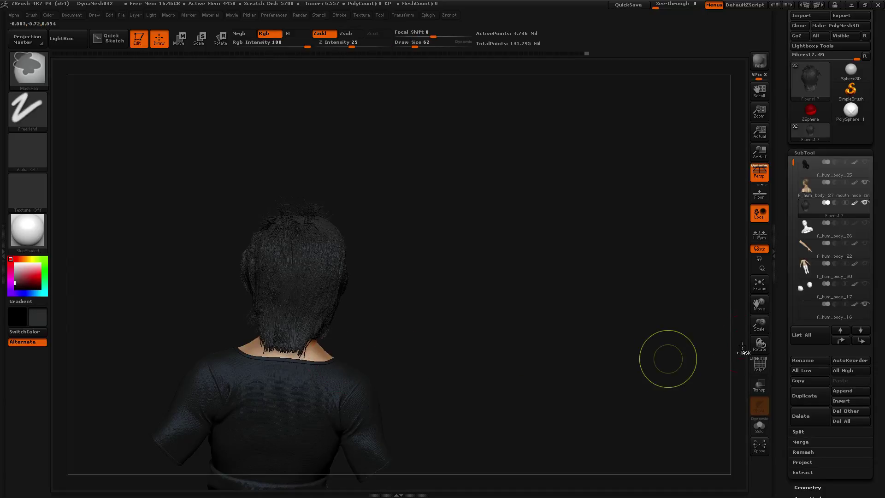
# Step: Comb the hair on the back and both sides of the head downward with the GroomHairLong brush at draw size 62
pyautogui.moveTo(760, 323)
pyautogui.mouseDown()
pyautogui.moveTo(472, 344)
pyautogui.moveTo(512, 292)
pyautogui.moveTo(521, 300)
pyautogui.moveTo(504, 318)
pyautogui.moveTo(400, 246)
pyautogui.mouseUp()
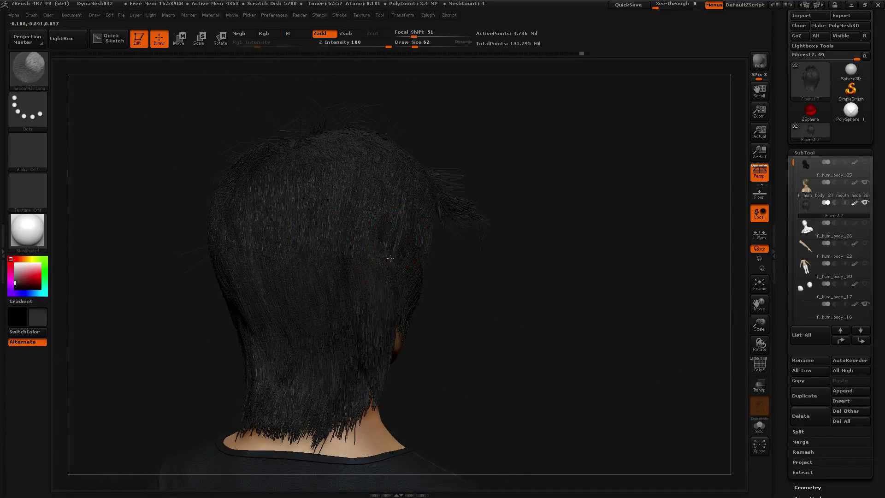
pyautogui.moveTo(494, 293); pyautogui.dragTo(369, 271)
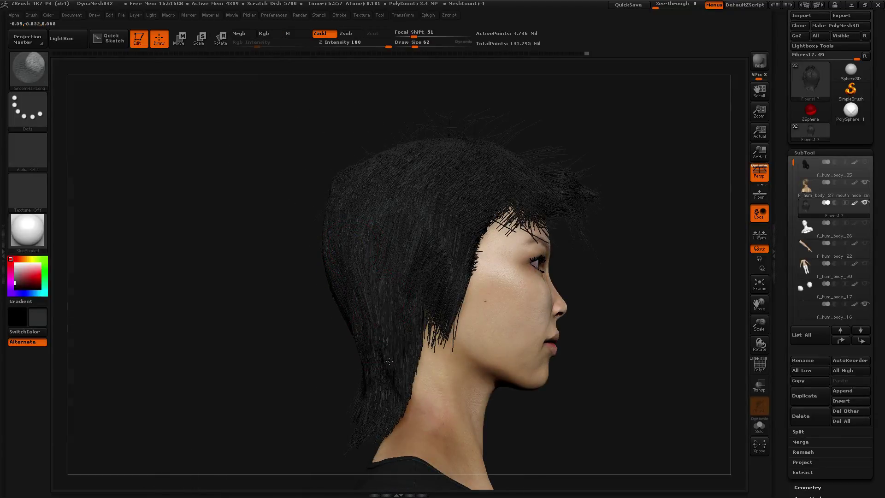
pyautogui.moveTo(282, 331)
pyautogui.mouseDown()
pyautogui.moveTo(430, 303)
pyautogui.moveTo(360, 229)
pyautogui.mouseUp()
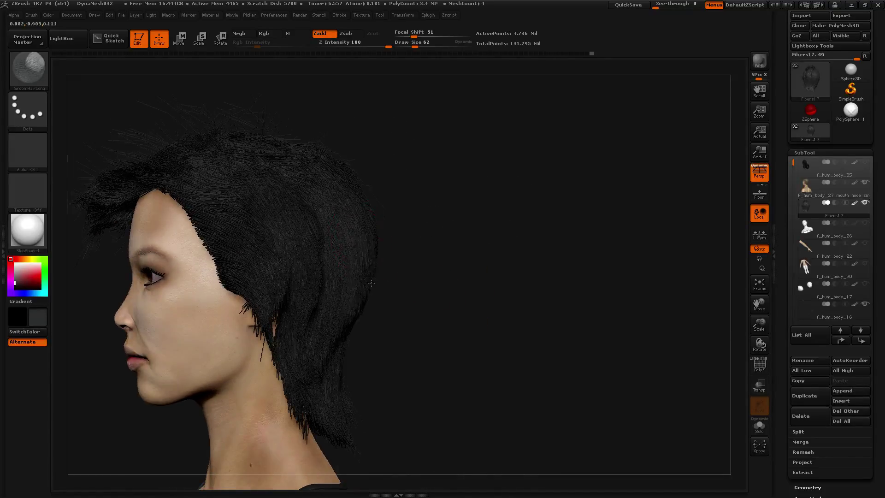
pyautogui.moveTo(362, 300); pyautogui.dragTo(323, 303)
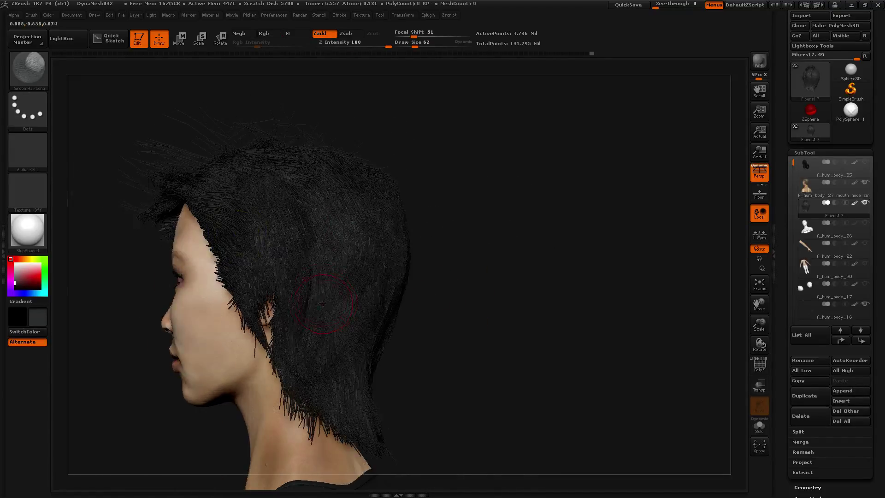
# Step: Increase the draw size to 82 and comb the hair behind the left ear and down the back of the head
pyautogui.press(']')
pyautogui.moveTo(445, 307)
pyautogui.keyDown('alt'); pyautogui.mouseDown()
pyautogui.moveTo(442, 277)
pyautogui.moveTo(401, 272)
pyautogui.moveTo(381, 305)
pyautogui.mouseUp(); pyautogui.keyUp('alt')
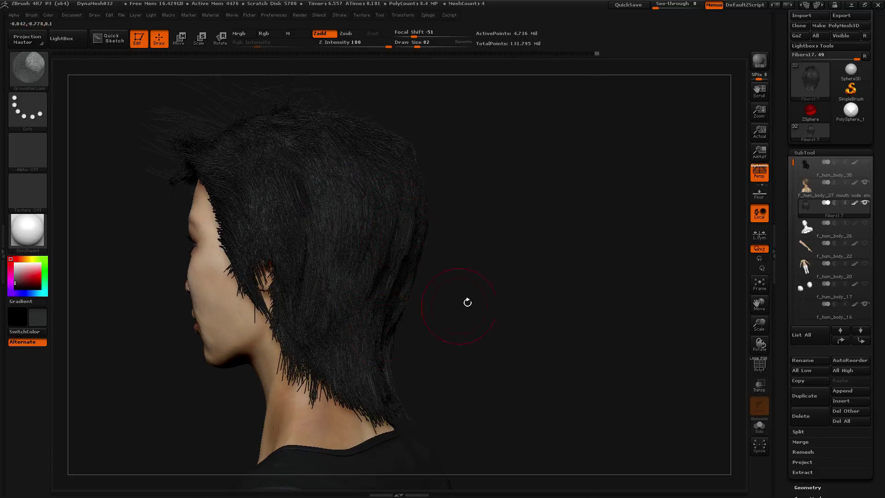
pyautogui.moveTo(465, 300)
pyautogui.mouseDown()
pyautogui.moveTo(336, 261)
pyautogui.moveTo(361, 289)
pyautogui.moveTo(346, 298)
pyautogui.moveTo(352, 310)
pyautogui.mouseUp()
pyautogui.moveTo(380, 394); pyautogui.dragTo(342, 279)
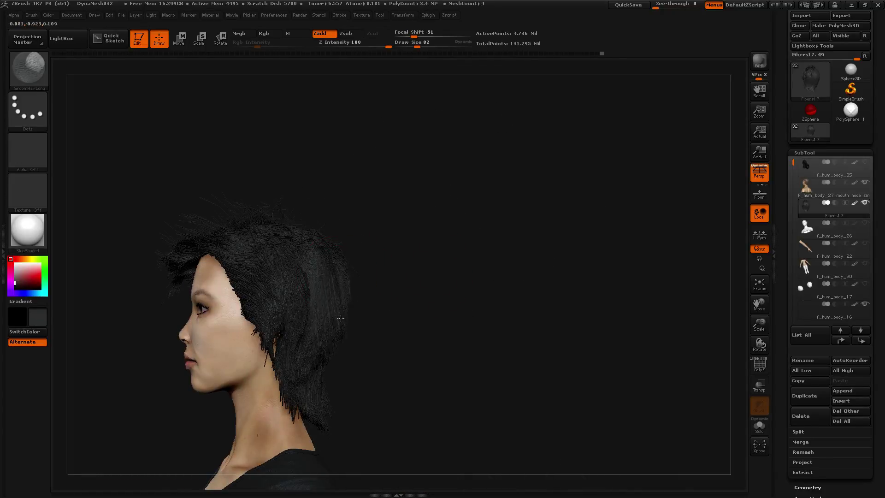
# Step: Comb the hair behind the left ear and down the left back of the head with the GroomHairLong brush
pyautogui.moveTo(336, 338)
pyautogui.mouseDown()
pyautogui.moveTo(319, 331)
pyautogui.moveTo(315, 342)
pyautogui.moveTo(324, 355)
pyautogui.moveTo(353, 341)
pyautogui.mouseUp()
pyautogui.moveTo(304, 360); pyautogui.dragTo(291, 390)
pyautogui.moveTo(355, 366)
pyautogui.mouseDown()
pyautogui.moveTo(239, 326)
pyautogui.moveTo(212, 330)
pyautogui.mouseUp()
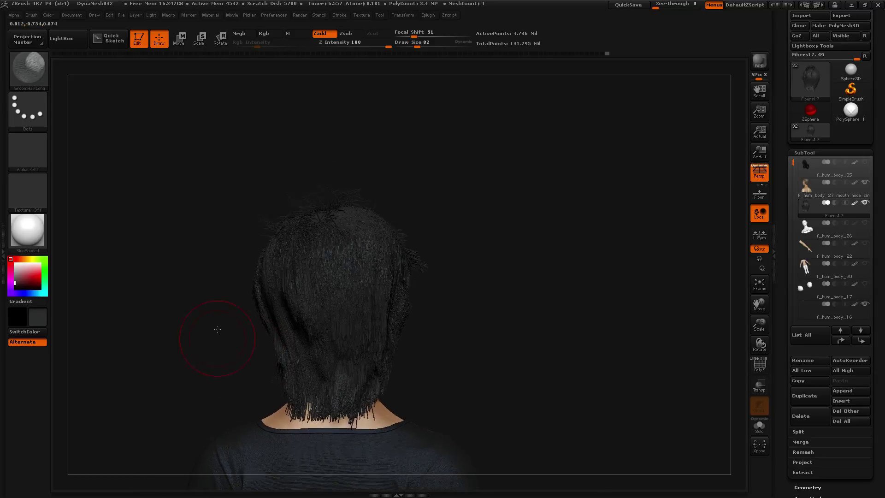
pyautogui.moveTo(268, 295); pyautogui.dragTo(277, 351)
pyautogui.moveTo(236, 291); pyautogui.dragTo(261, 343)
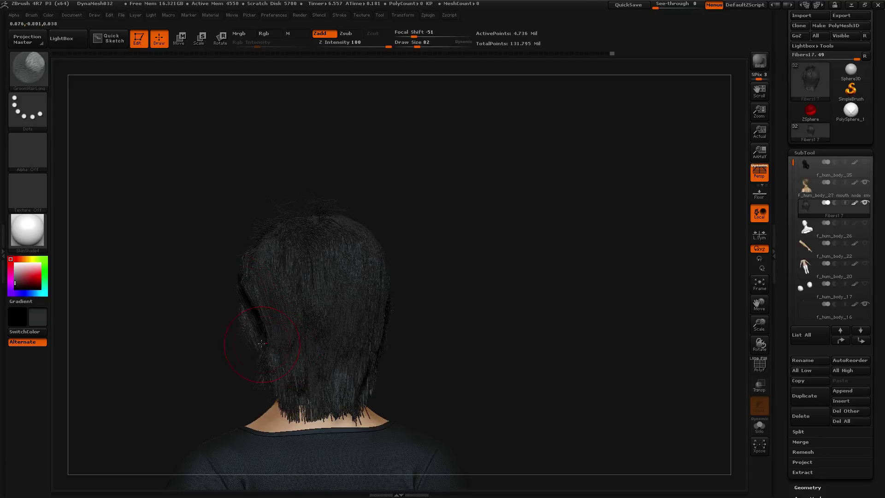
# Step: Comb the left side hair down over the ear and blend it into the hair at the back of the head
pyautogui.moveTo(187, 325); pyautogui.dragTo(297, 276)
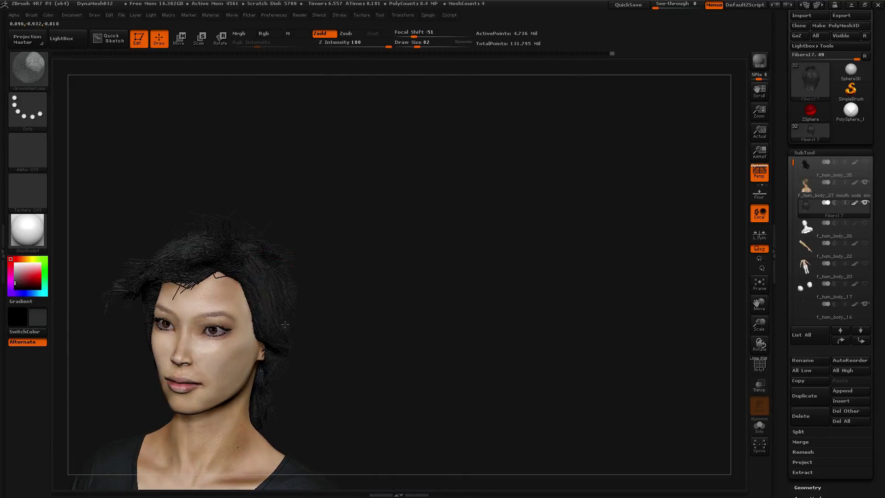
pyautogui.moveTo(284, 331); pyautogui.dragTo(368, 306)
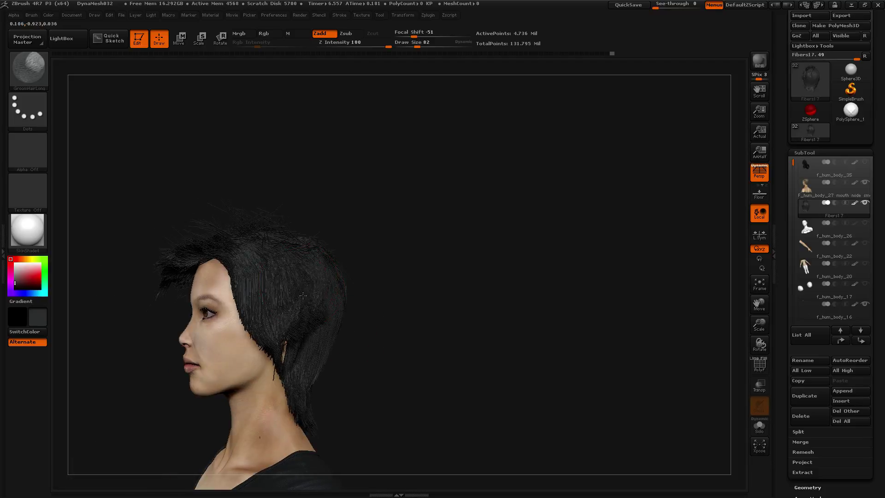
pyautogui.moveTo(312, 359); pyautogui.dragTo(382, 328)
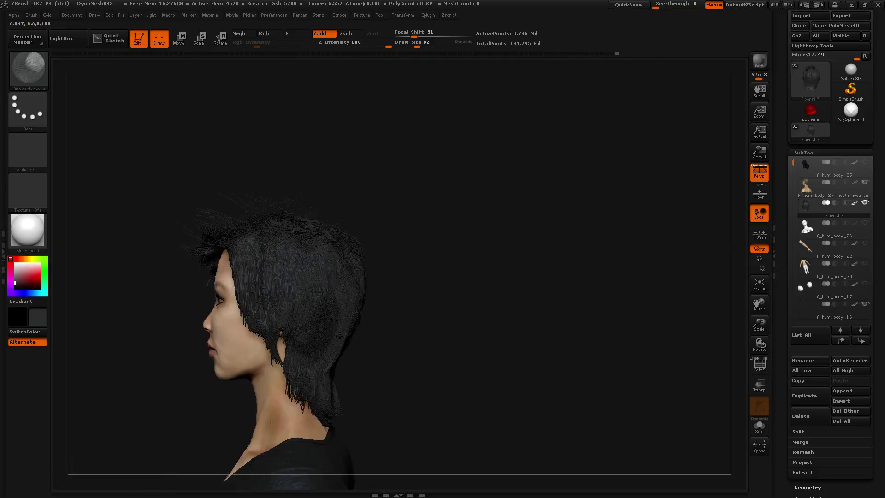
pyautogui.moveTo(377, 365); pyautogui.dragTo(389, 319)
pyautogui.moveTo(312, 307); pyautogui.dragTo(305, 365)
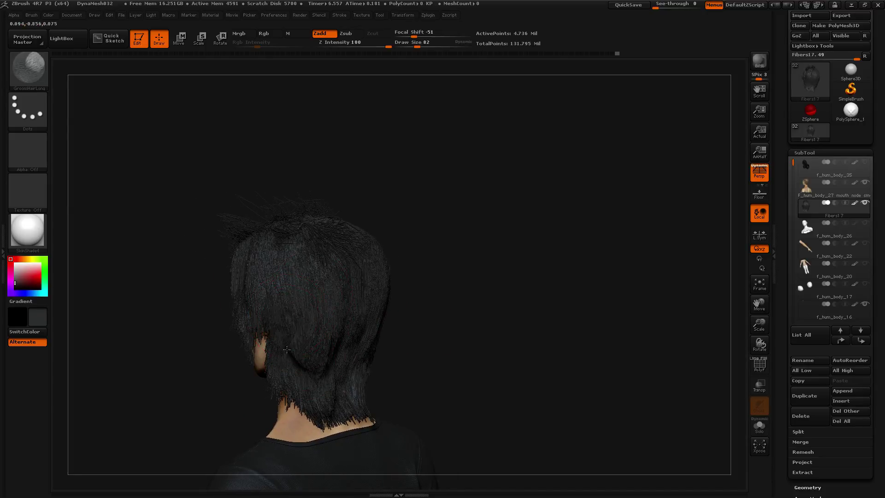
pyautogui.moveTo(412, 360)
pyautogui.mouseDown()
pyautogui.moveTo(342, 314)
pyautogui.moveTo(326, 345)
pyautogui.mouseUp()
pyautogui.keyDown('alt'); pyautogui.moveTo(218, 304); pyautogui.dragTo(223, 326); pyautogui.keyUp('alt')
pyautogui.moveTo(224, 327); pyautogui.dragTo(292, 342)
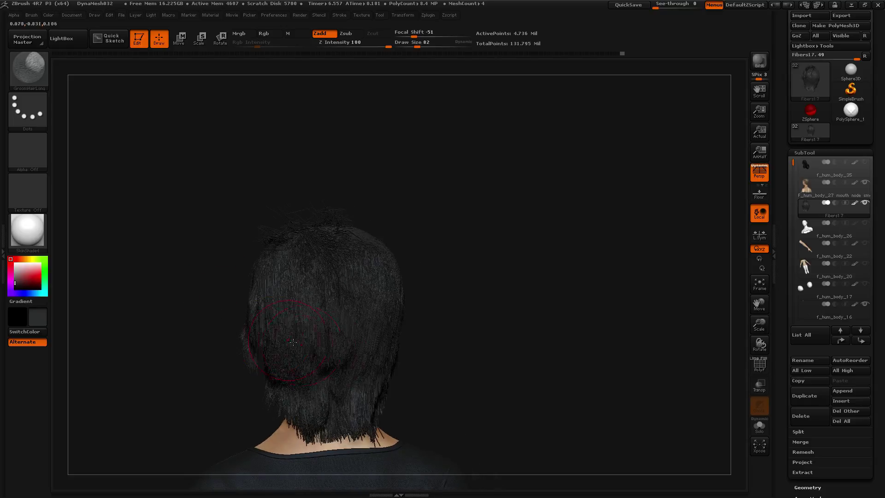
# Step: Reduce the draw size to 70 and comb the hair ends at the nape down and along both sides of the neck
pyautogui.press('[')
pyautogui.moveTo(326, 375); pyautogui.dragTo(325, 417)
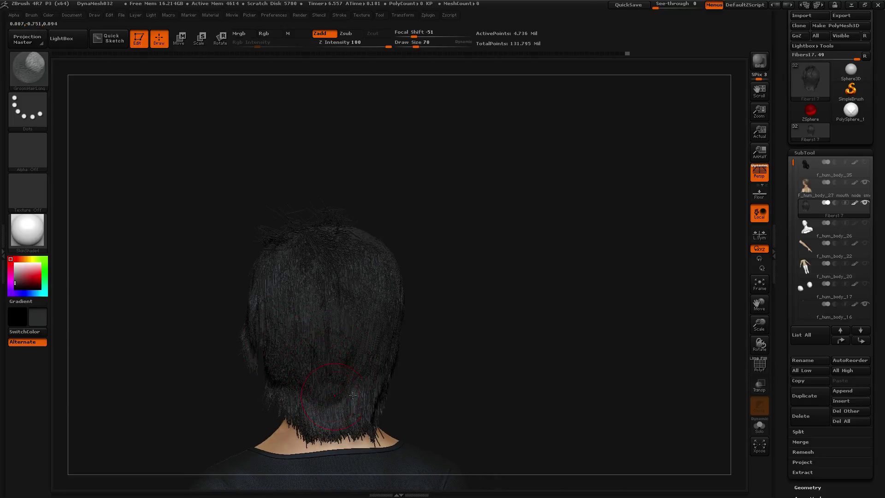
pyautogui.moveTo(454, 360); pyautogui.dragTo(433, 361)
pyautogui.keyDown('alt'); pyautogui.moveTo(222, 364); pyautogui.dragTo(210, 338); pyautogui.keyUp('alt')
pyautogui.moveTo(210, 338)
pyautogui.mouseDown()
pyautogui.moveTo(294, 373)
pyautogui.moveTo(283, 392)
pyautogui.moveTo(381, 336)
pyautogui.moveTo(259, 372)
pyautogui.moveTo(270, 391)
pyautogui.mouseUp()
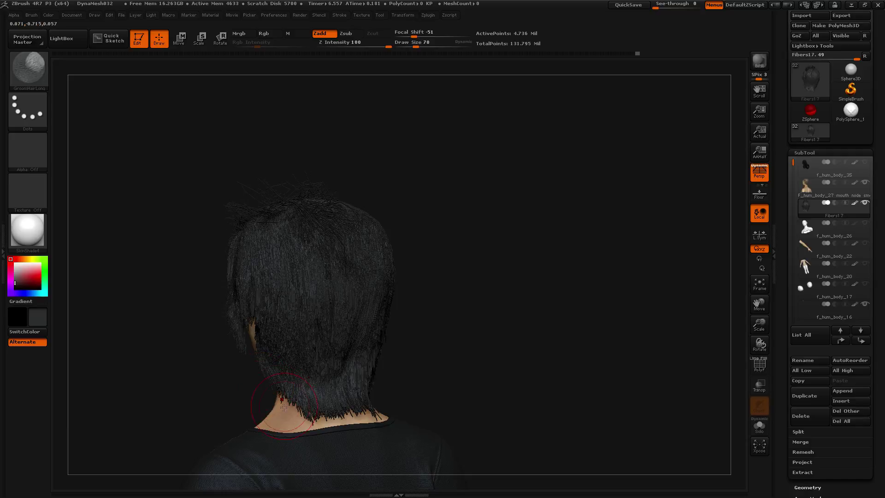
pyautogui.moveTo(431, 365)
pyautogui.keyDown('alt'); pyautogui.mouseDown()
pyautogui.moveTo(419, 346)
pyautogui.moveTo(358, 394)
pyautogui.mouseUp(); pyautogui.keyUp('alt')
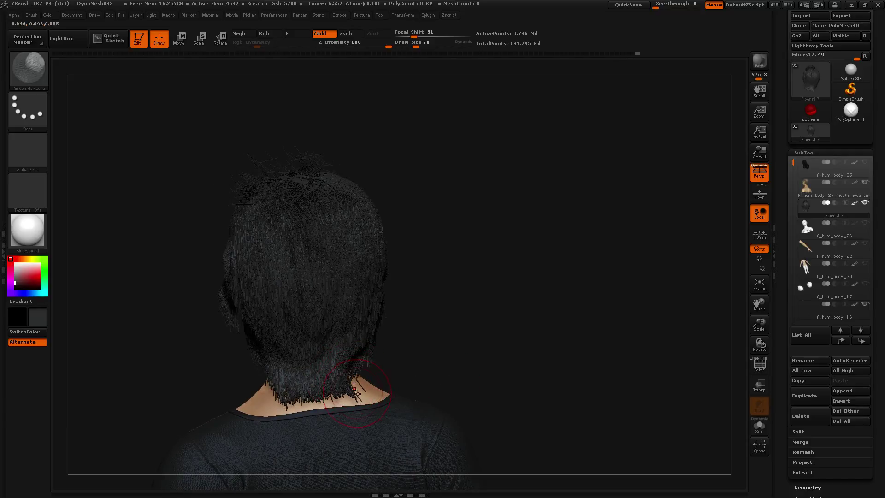
pyautogui.moveTo(413, 378)
pyautogui.mouseDown()
pyautogui.moveTo(429, 348)
pyautogui.moveTo(406, 353)
pyautogui.mouseUp()
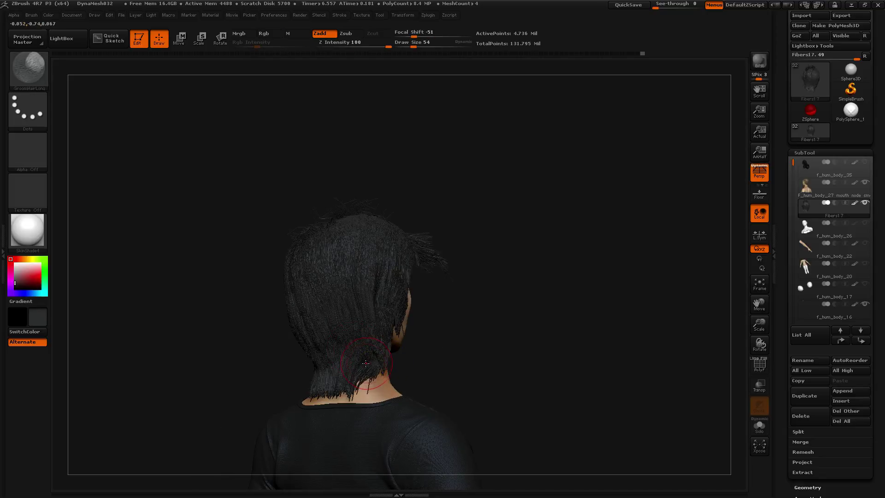